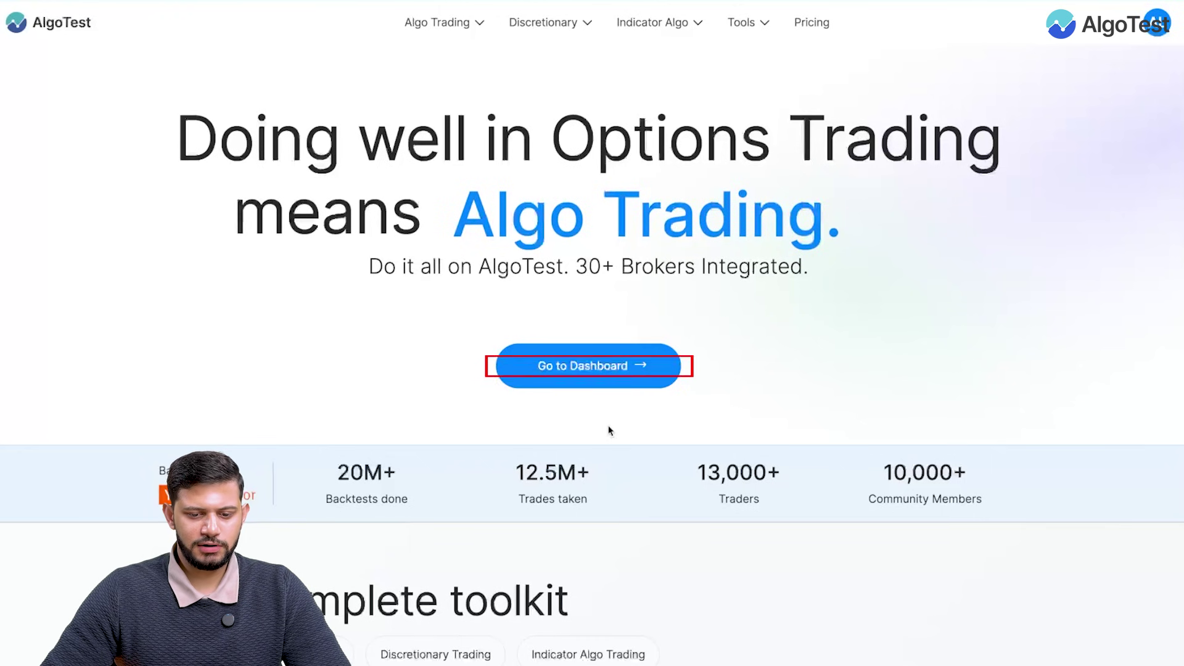
# Step: From the Signals Dashboard, create a new signal from TradingView Indicators in Forward Test mode
pyautogui.click(576, 364)
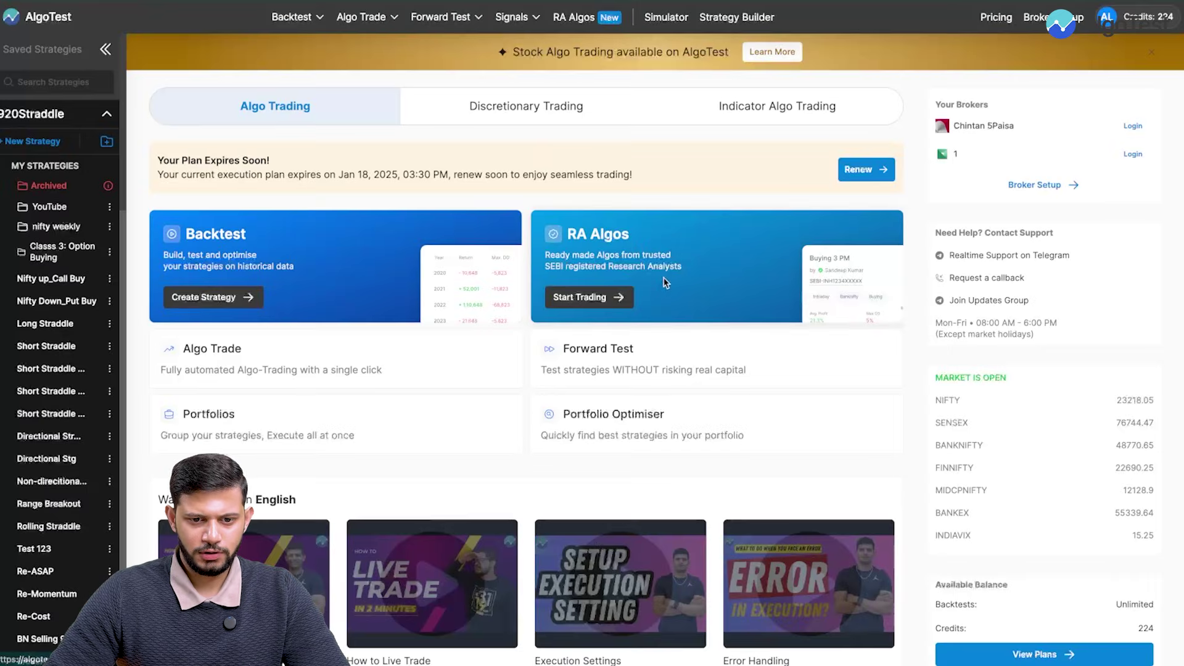
pyautogui.click(511, 17)
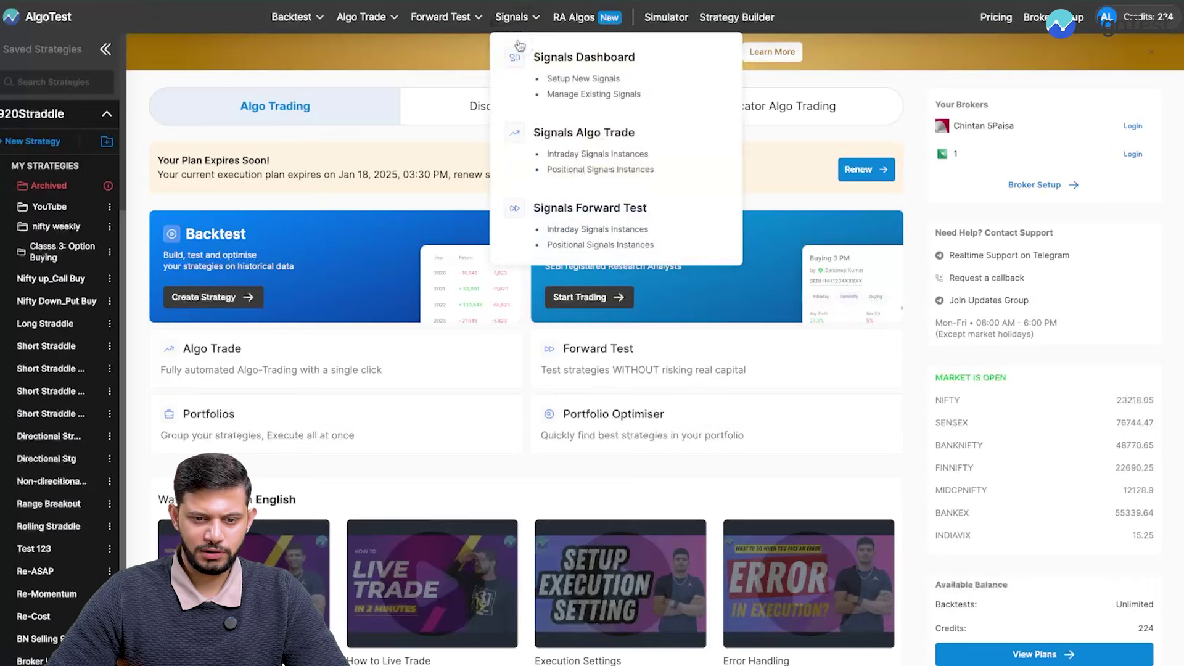
pyautogui.click(559, 92)
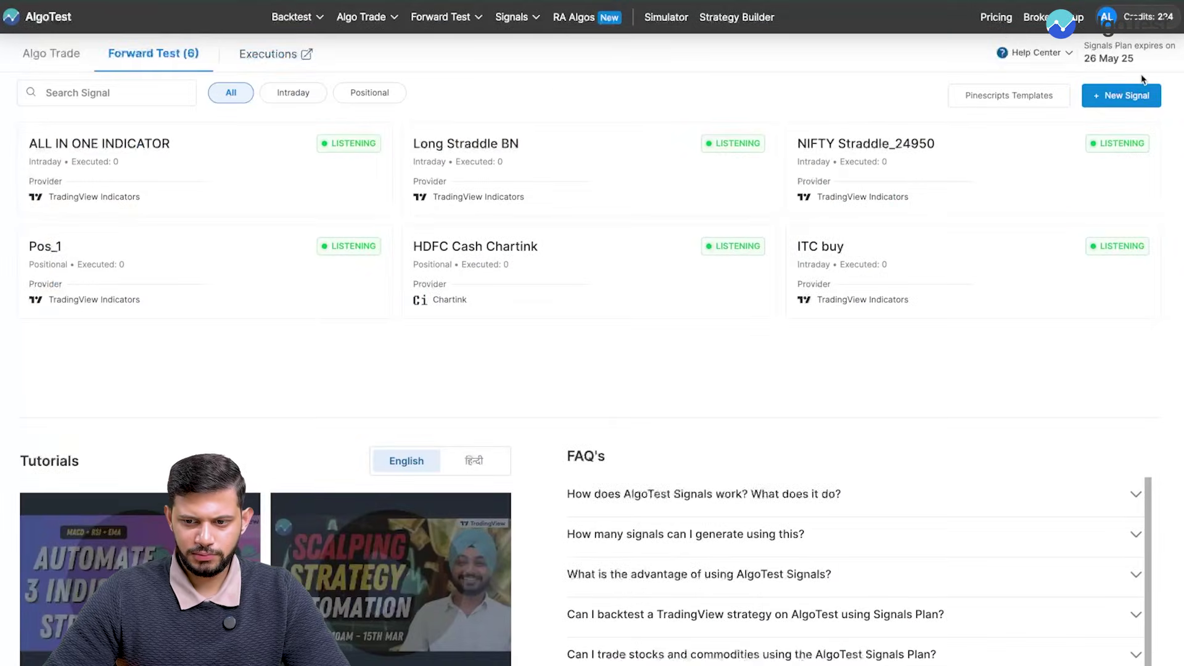
pyautogui.click(1131, 96)
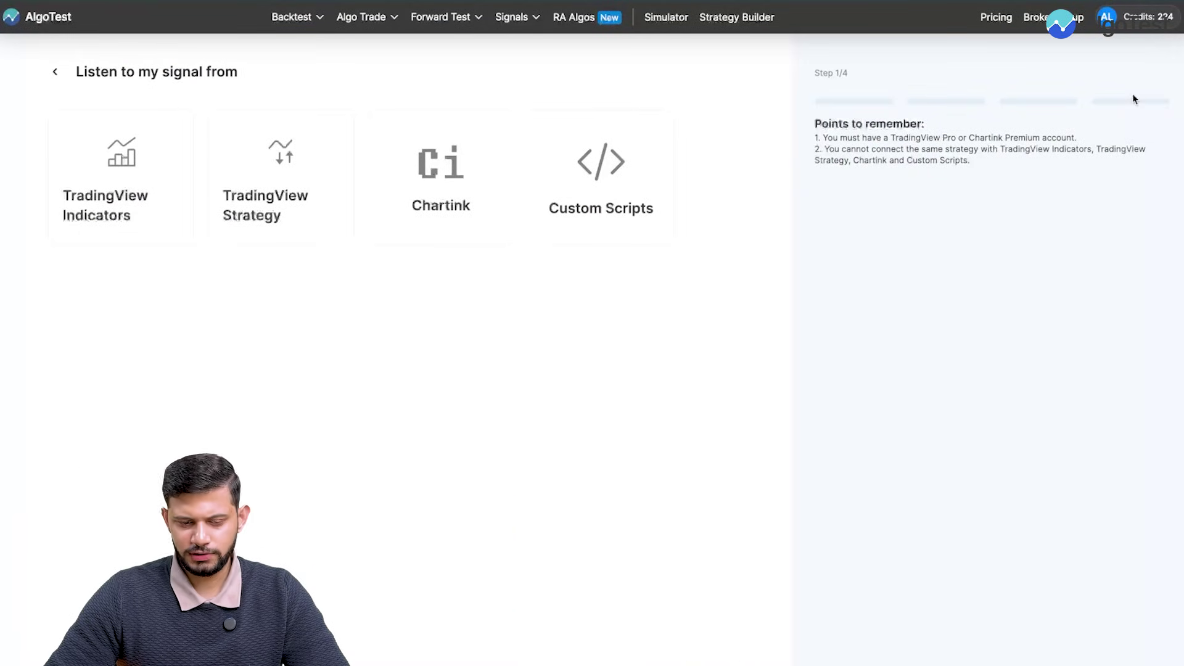
pyautogui.click(123, 204)
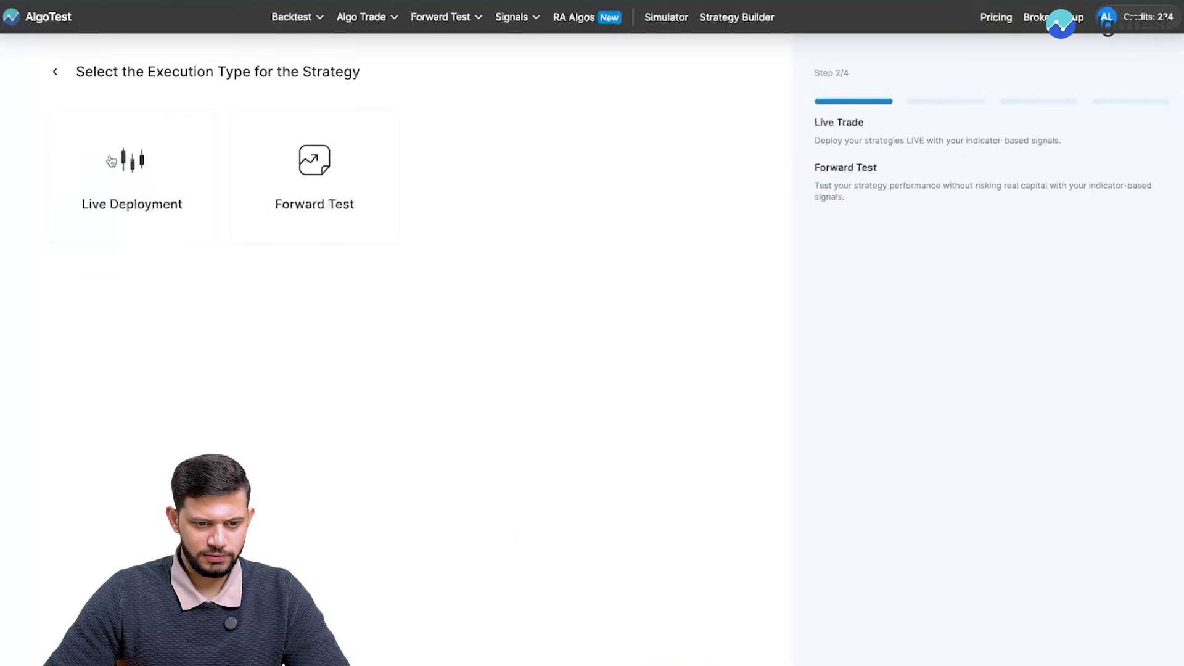
pyautogui.click(336, 206)
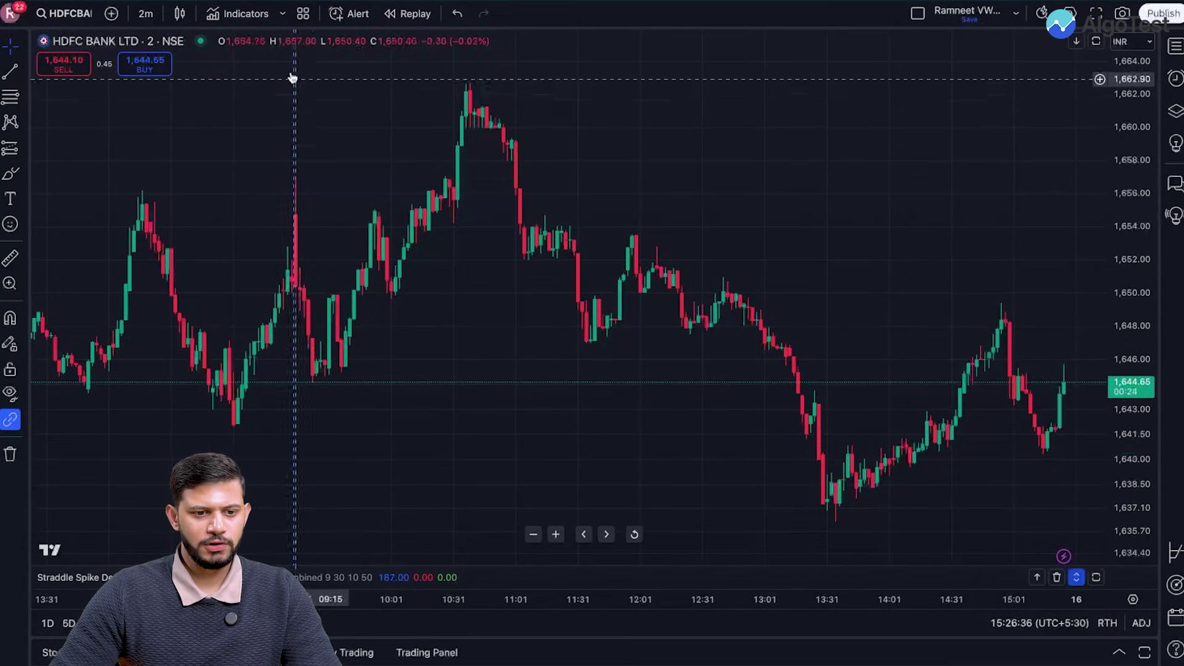
# Step: Search indicators for 'ema' and add Moving Average Exponential twice to the HDFC Bank chart
pyautogui.click(245, 19)
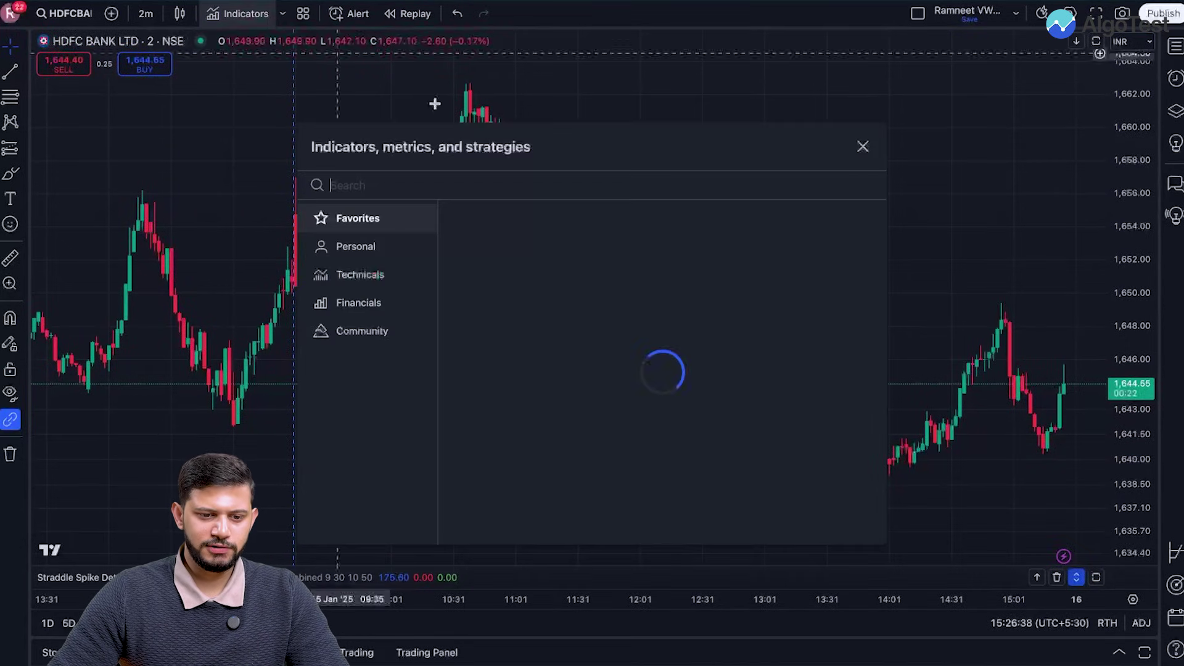
pyautogui.write('ema')
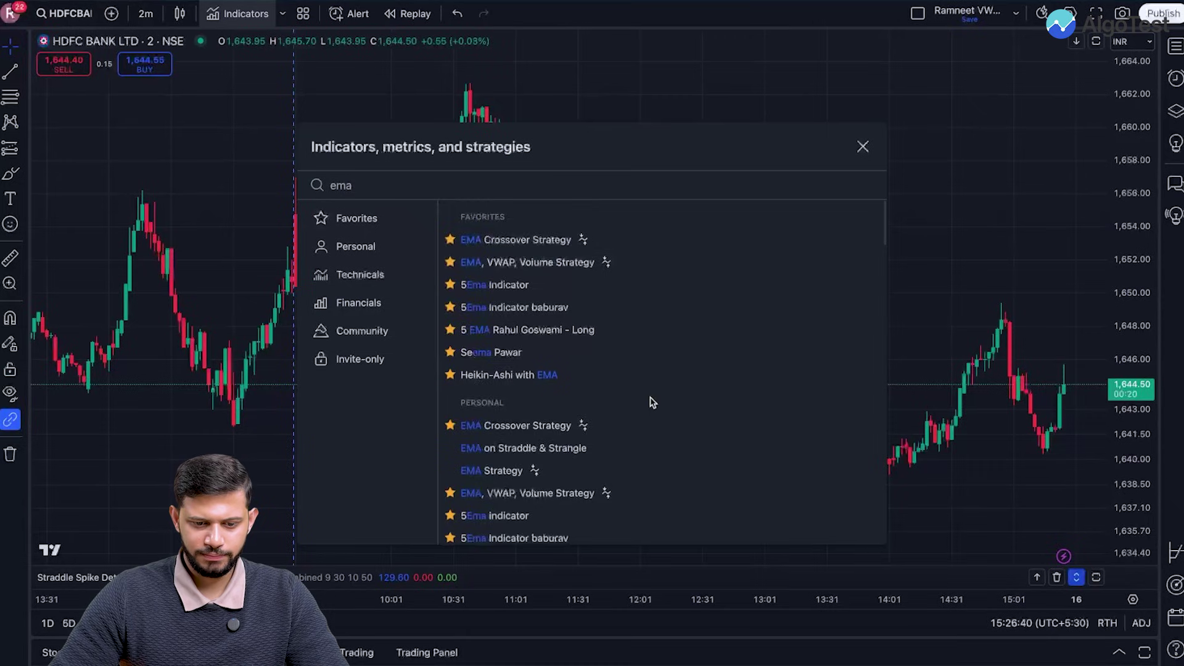
pyautogui.scroll(-6, 653, 403)
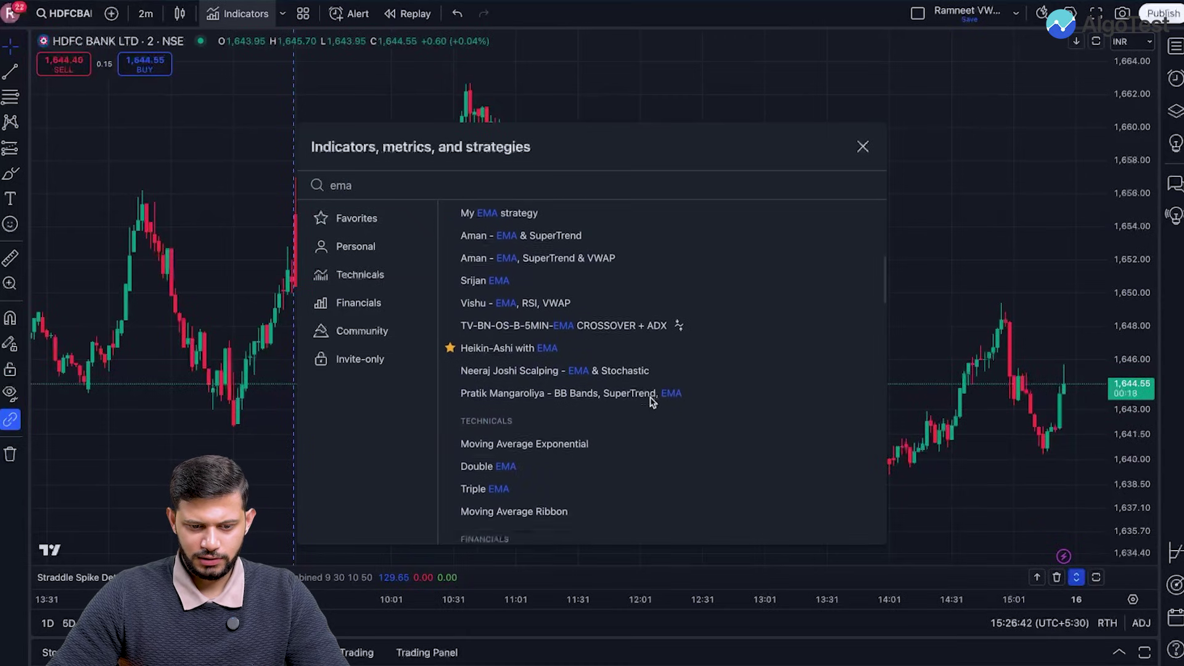
pyautogui.scroll(1, 653, 402)
pyautogui.click(574, 461)
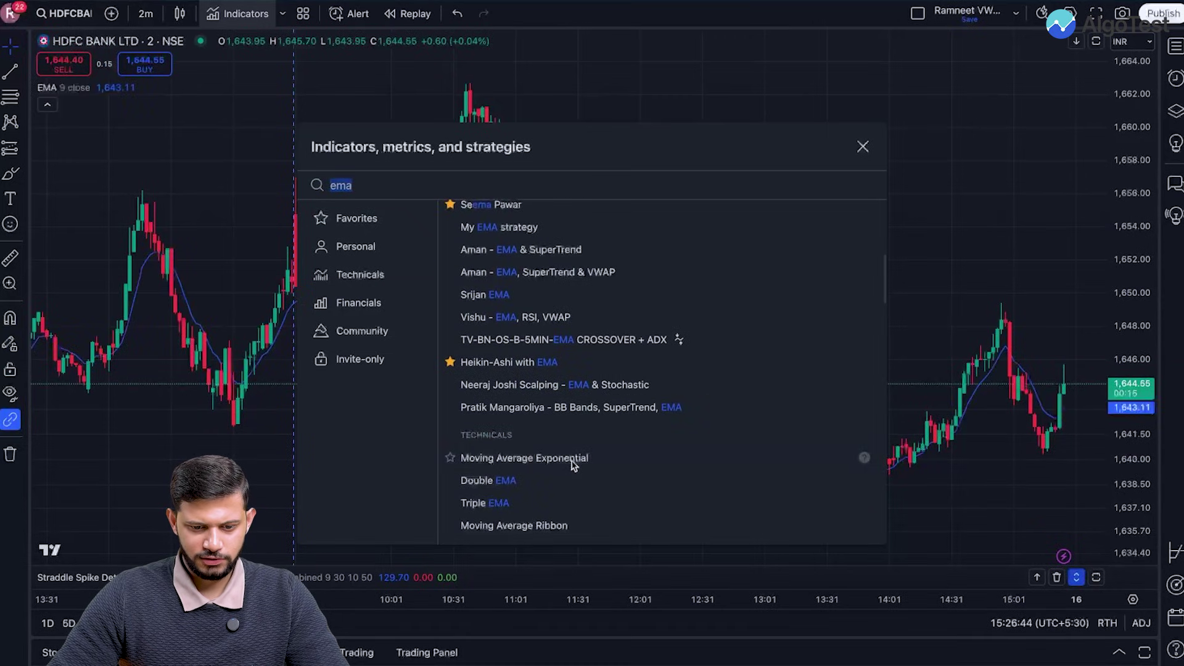
pyautogui.click(573, 464)
pyautogui.click(862, 146)
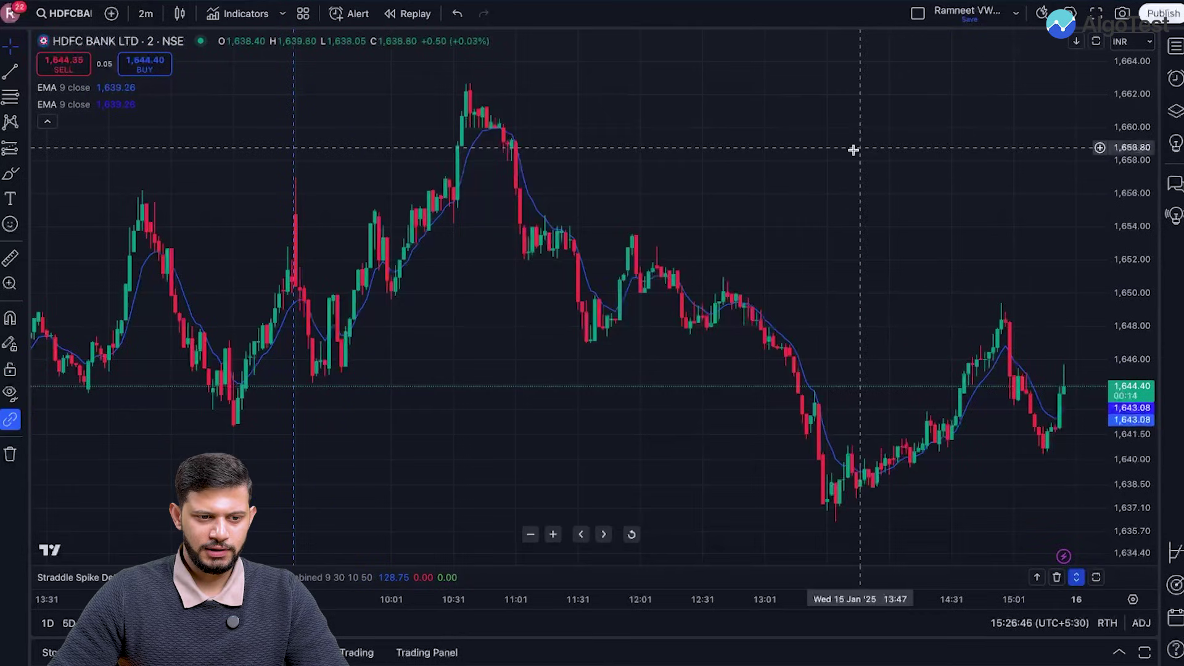
# Step: Change the first EMA's length from 9 to 100
pyautogui.click(123, 87)
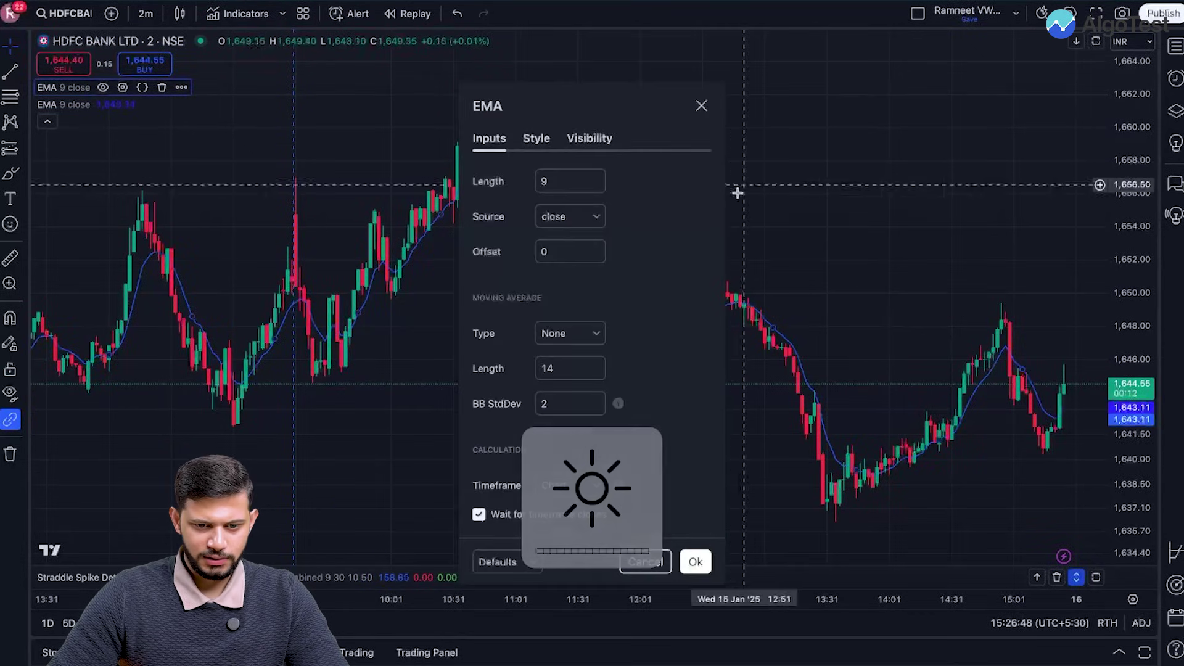
pyautogui.click(595, 186)
pyautogui.press('BackSpace')
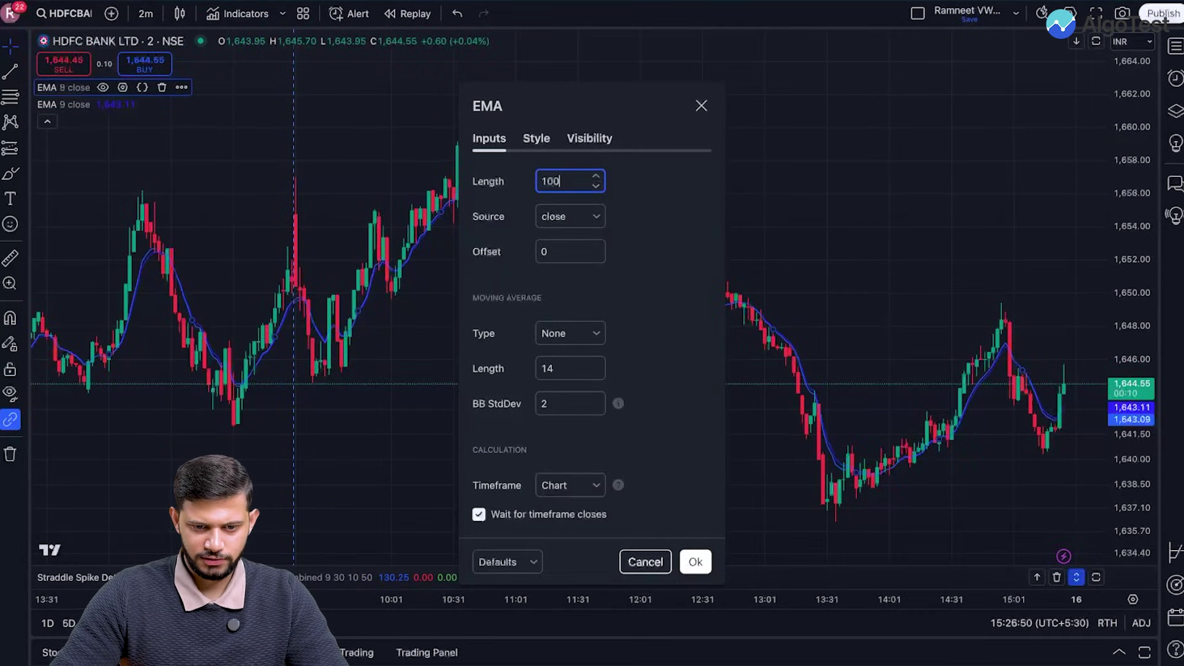
pyautogui.click(693, 562)
# Step: Set the second EMA to length 20 with a green, thicker line
pyautogui.click(122, 105)
pyautogui.click(568, 181)
pyautogui.press('BackSpace')
pyautogui.write('20')
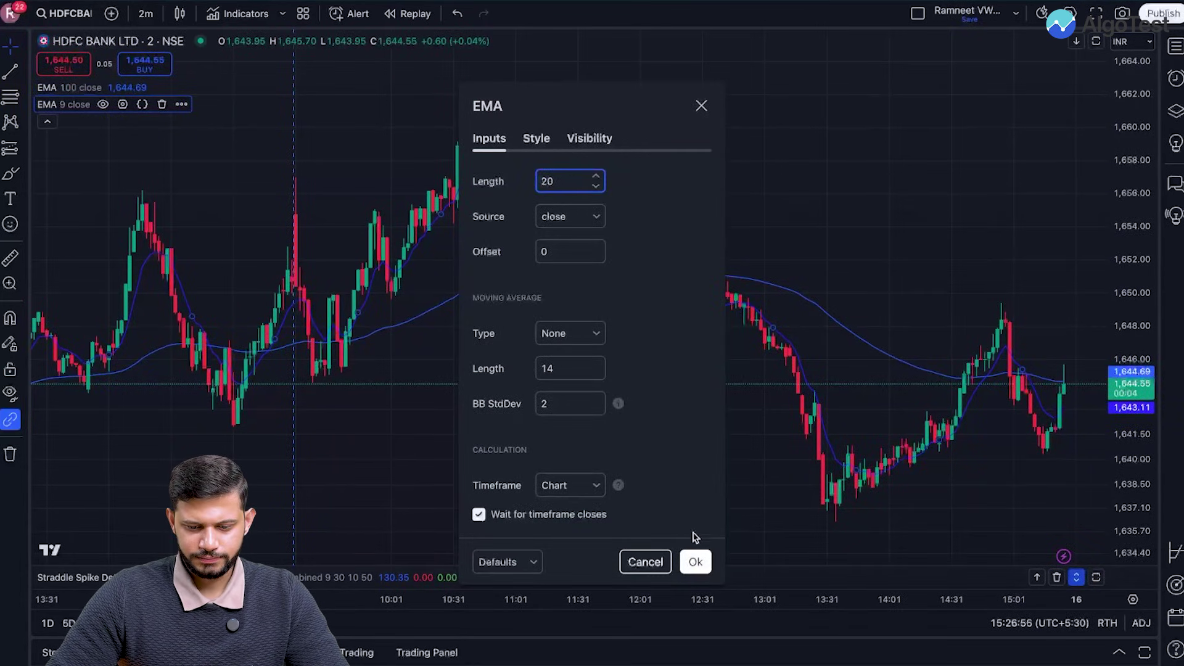
pyautogui.click(538, 134)
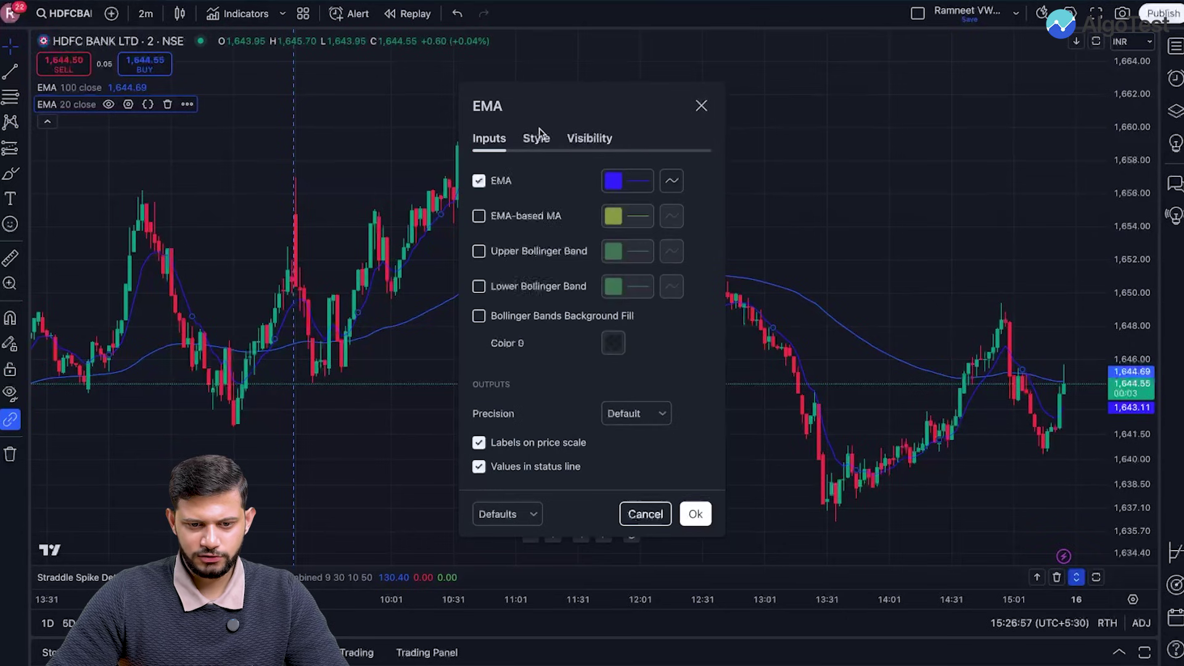
pyautogui.click(630, 186)
pyautogui.click(664, 226)
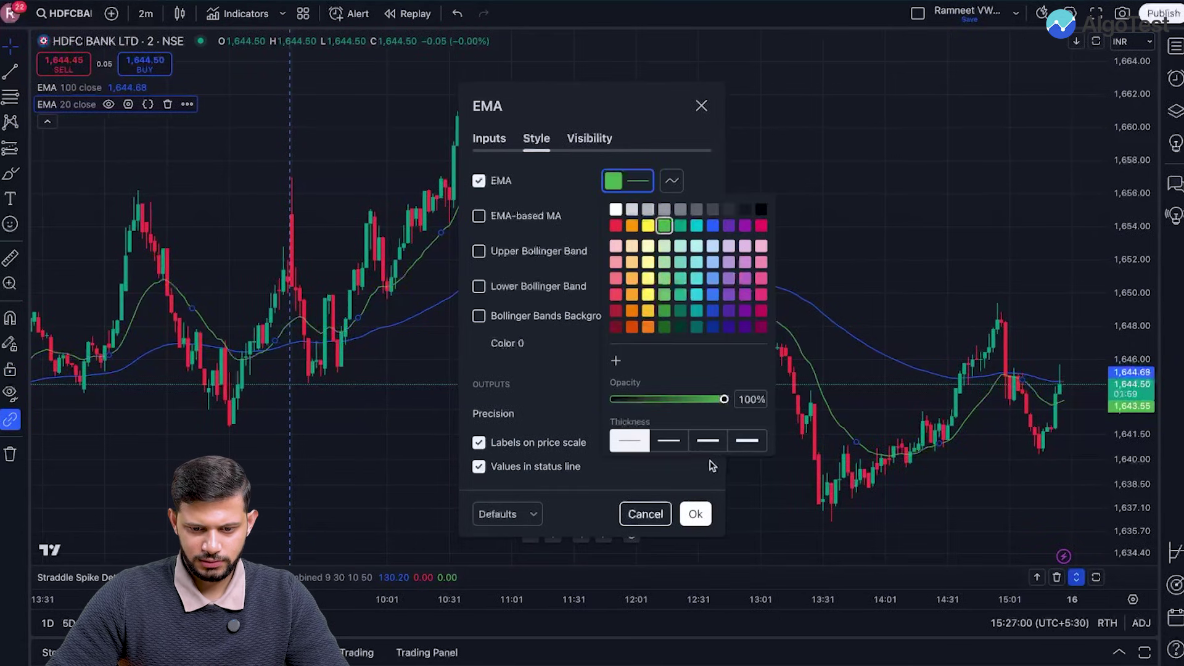
pyautogui.click(668, 440)
pyautogui.click(695, 514)
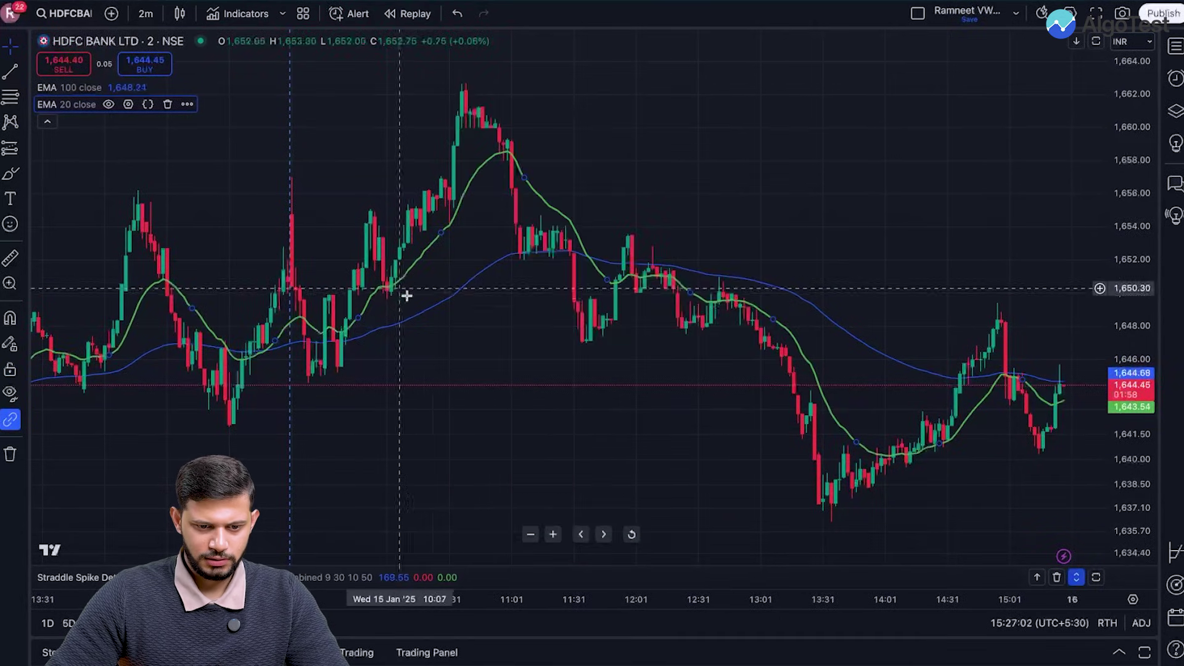
# Step: Make the EMA 100 line thicker
pyautogui.doubleClick(413, 316)
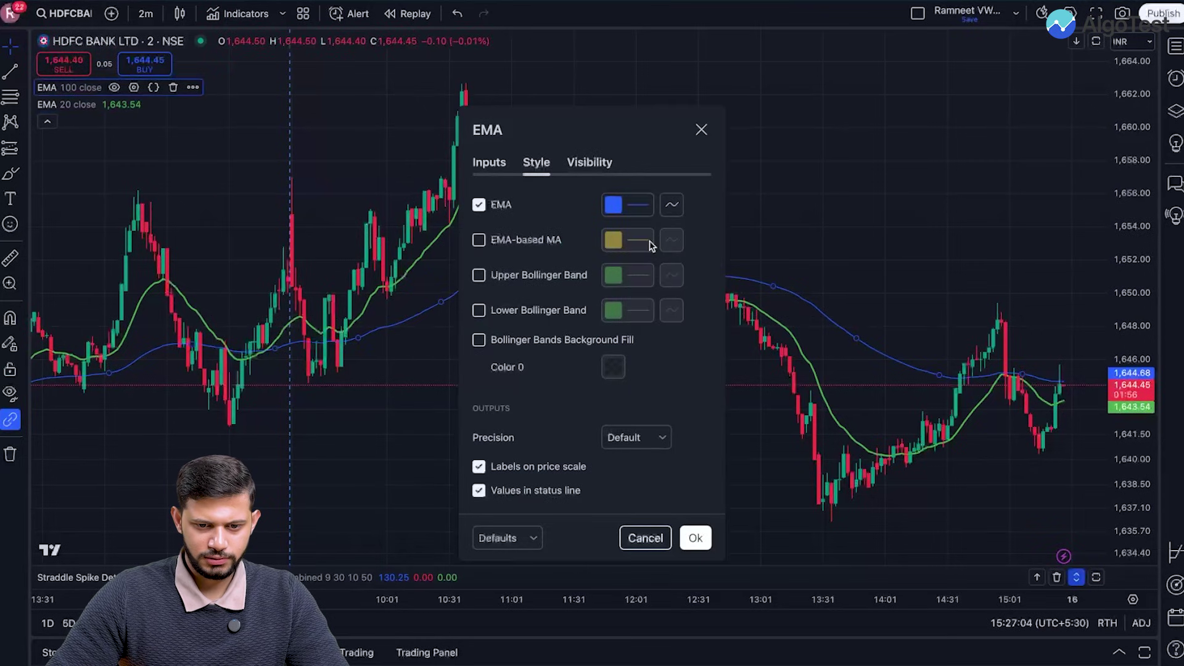
pyautogui.click(619, 207)
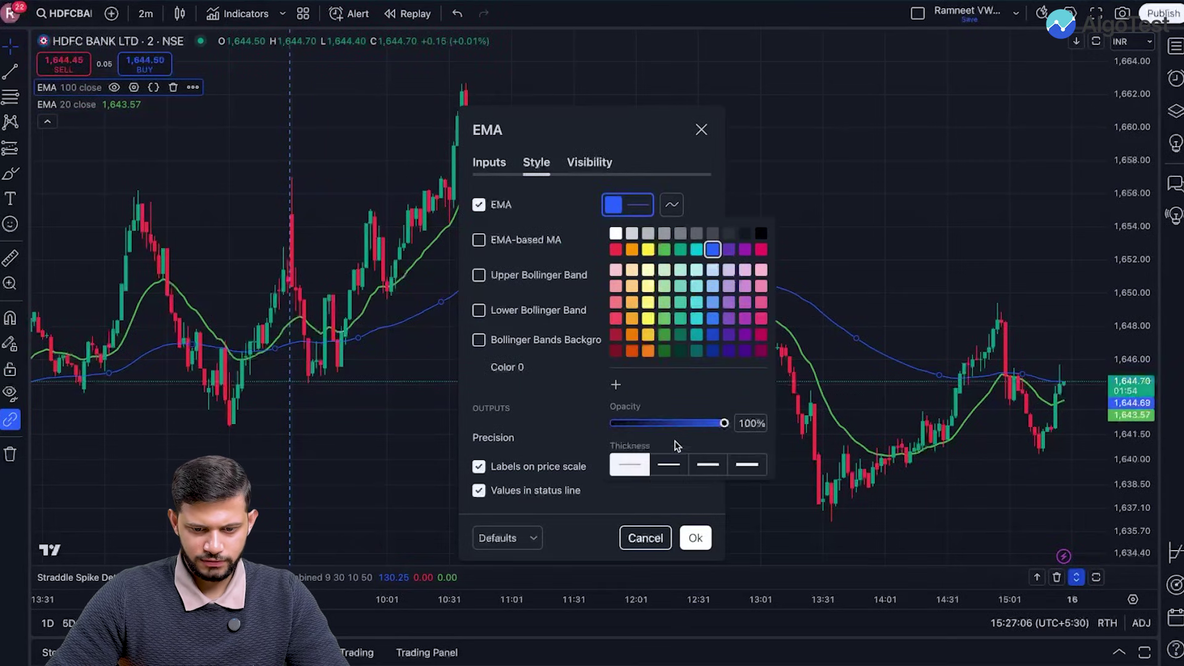
pyautogui.click(670, 466)
pyautogui.click(697, 537)
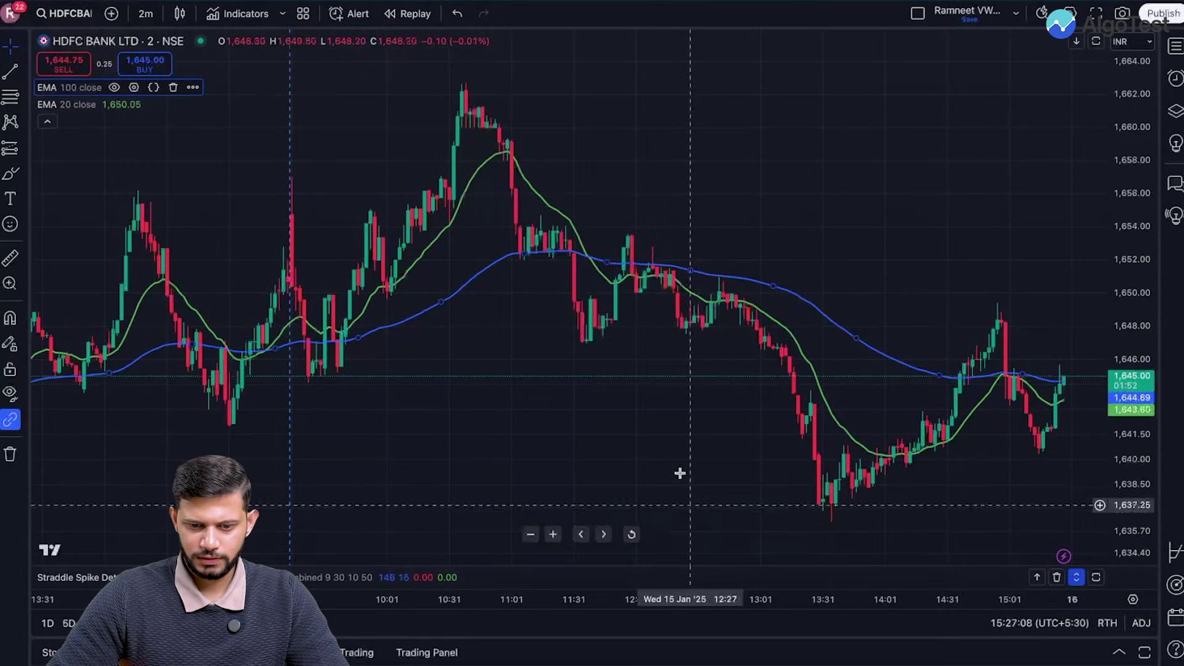
pyautogui.scroll(3, 697, 481)
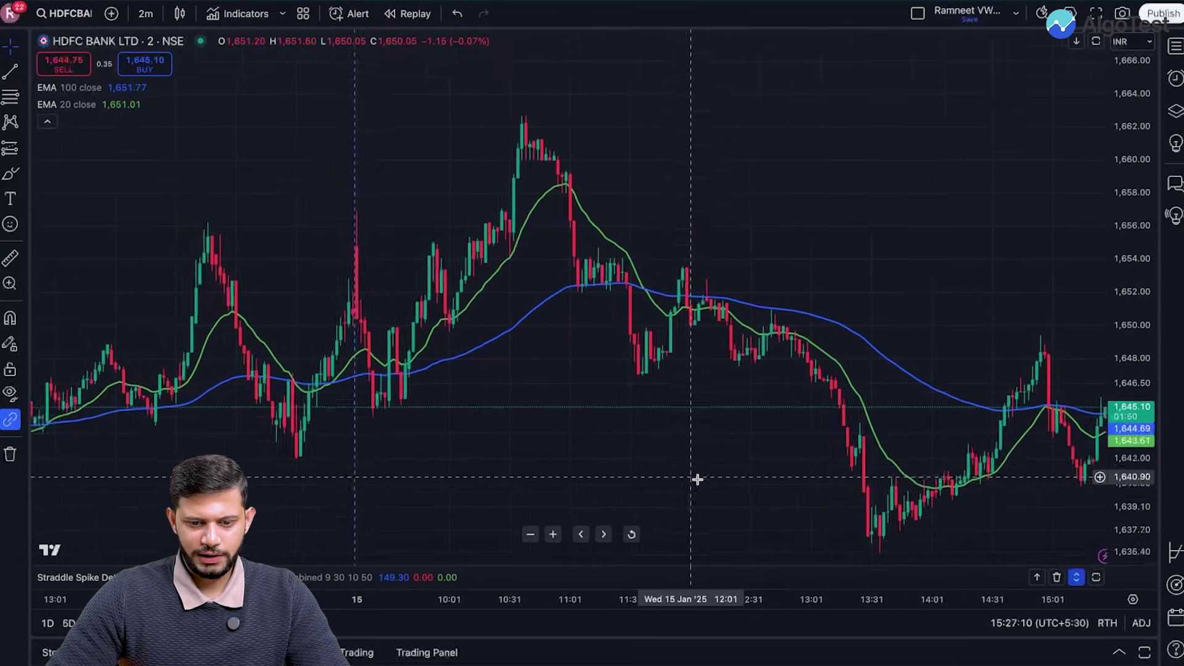
pyautogui.moveTo(1133, 265); pyautogui.dragTo(1134, 289)
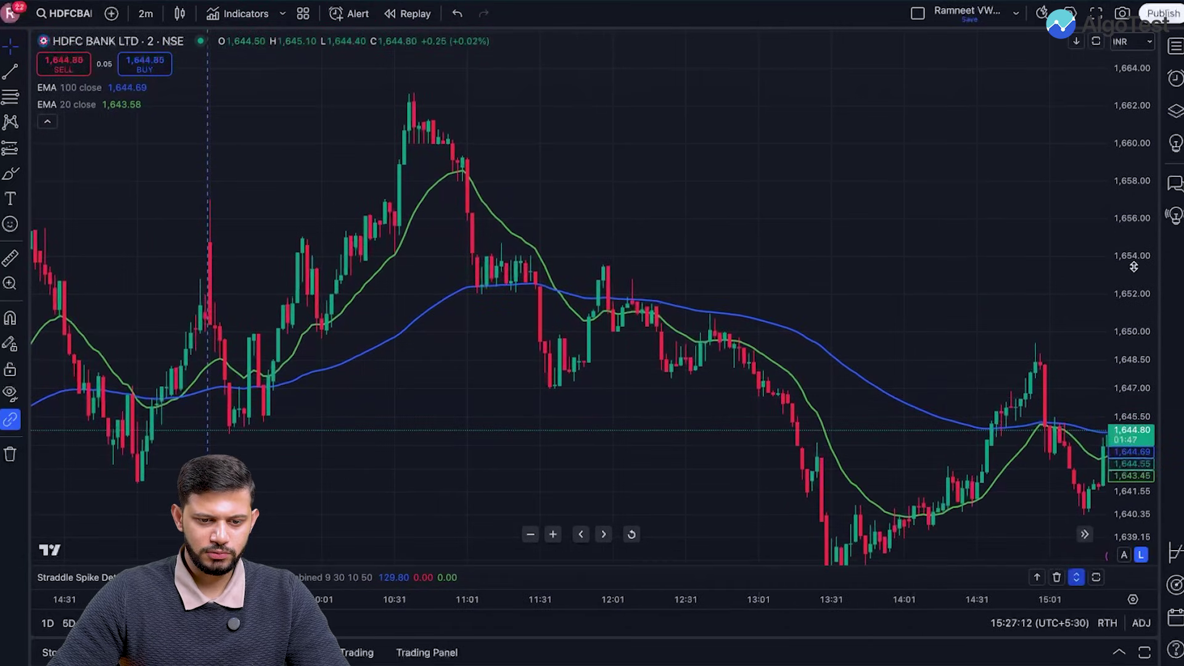
pyautogui.scroll(2, 462, 206)
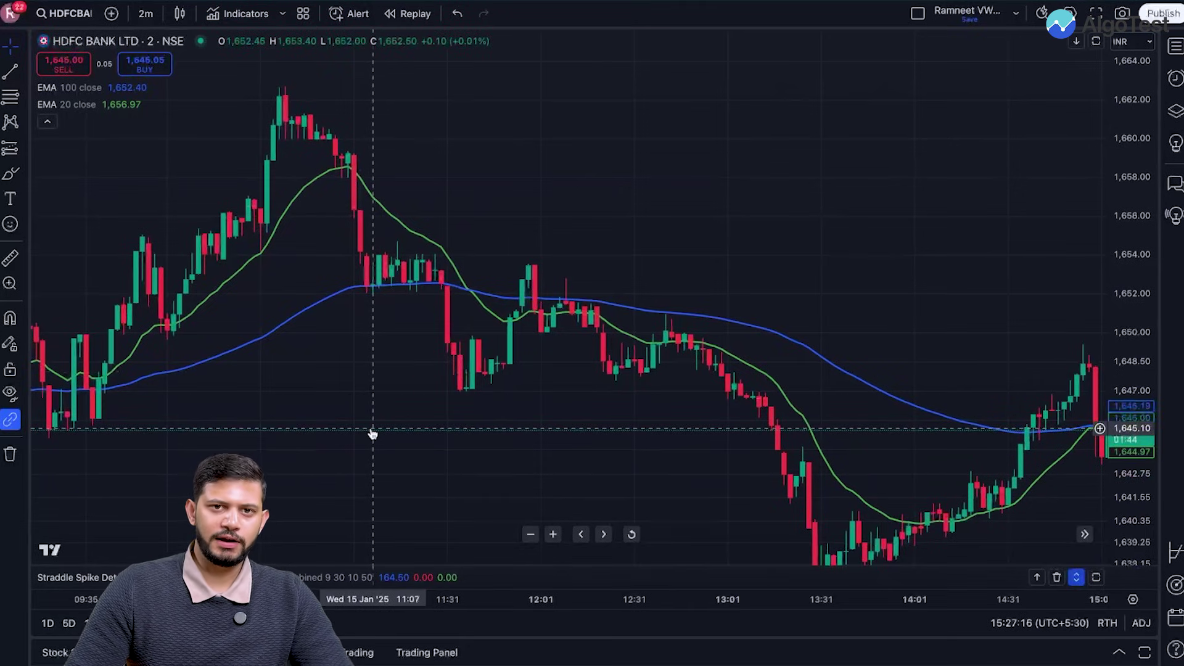
pyautogui.moveTo(373, 431); pyautogui.dragTo(483, 447)
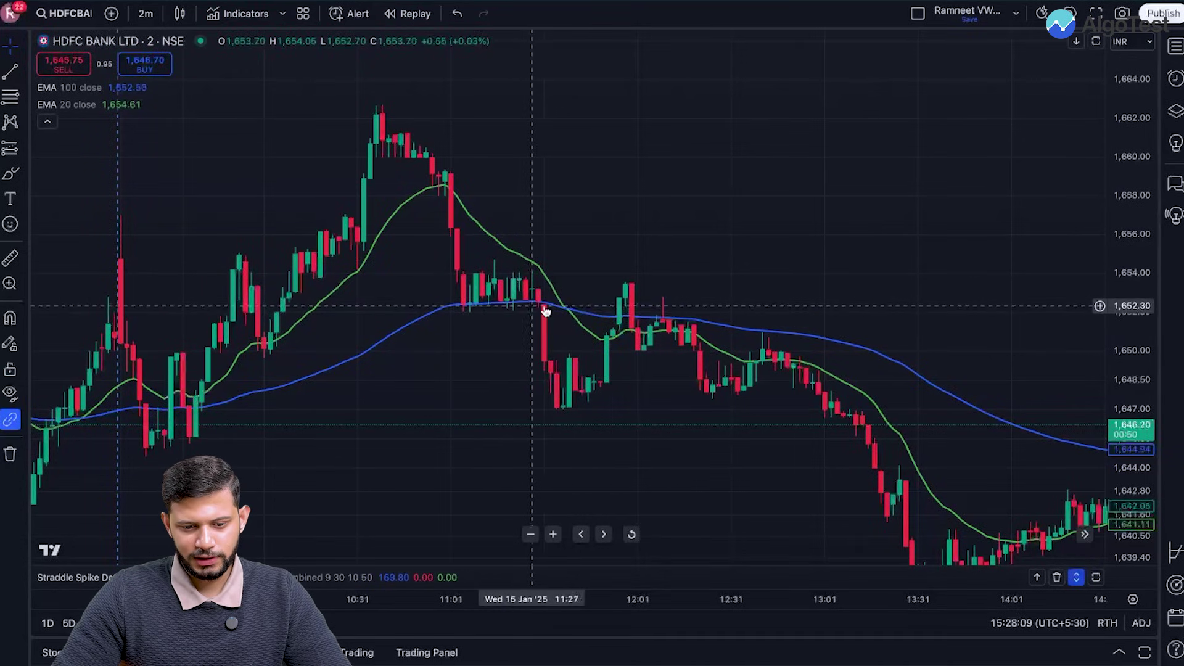
pyautogui.moveTo(667, 423); pyautogui.dragTo(370, 299)
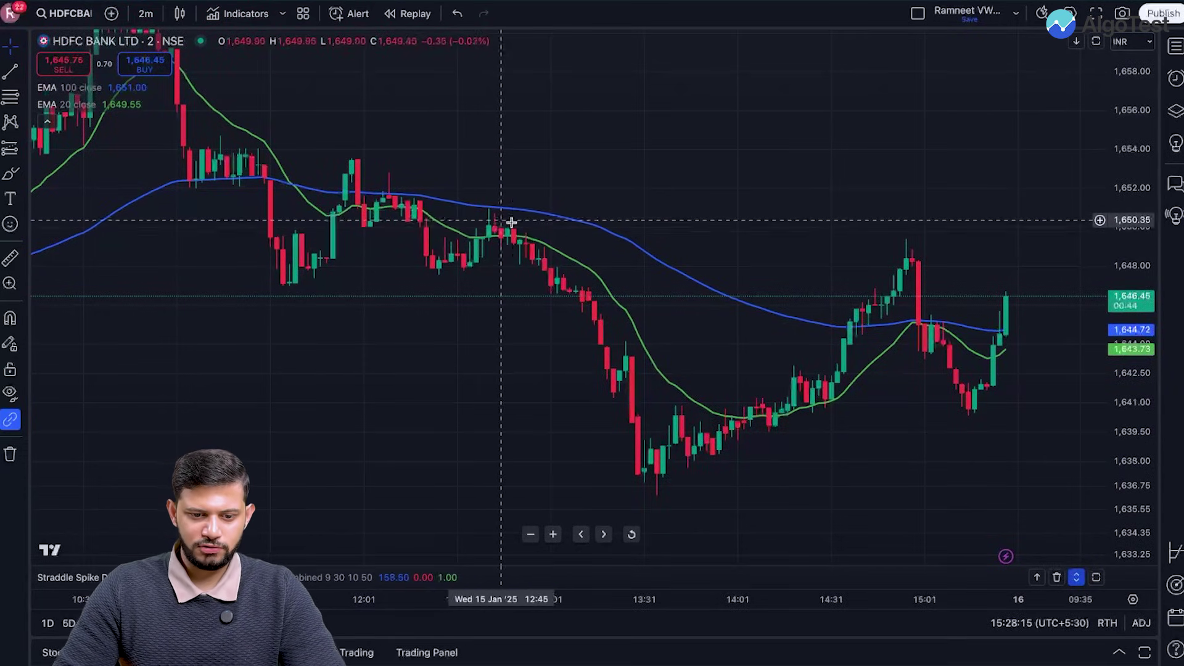
pyautogui.moveTo(274, 338); pyautogui.dragTo(475, 484)
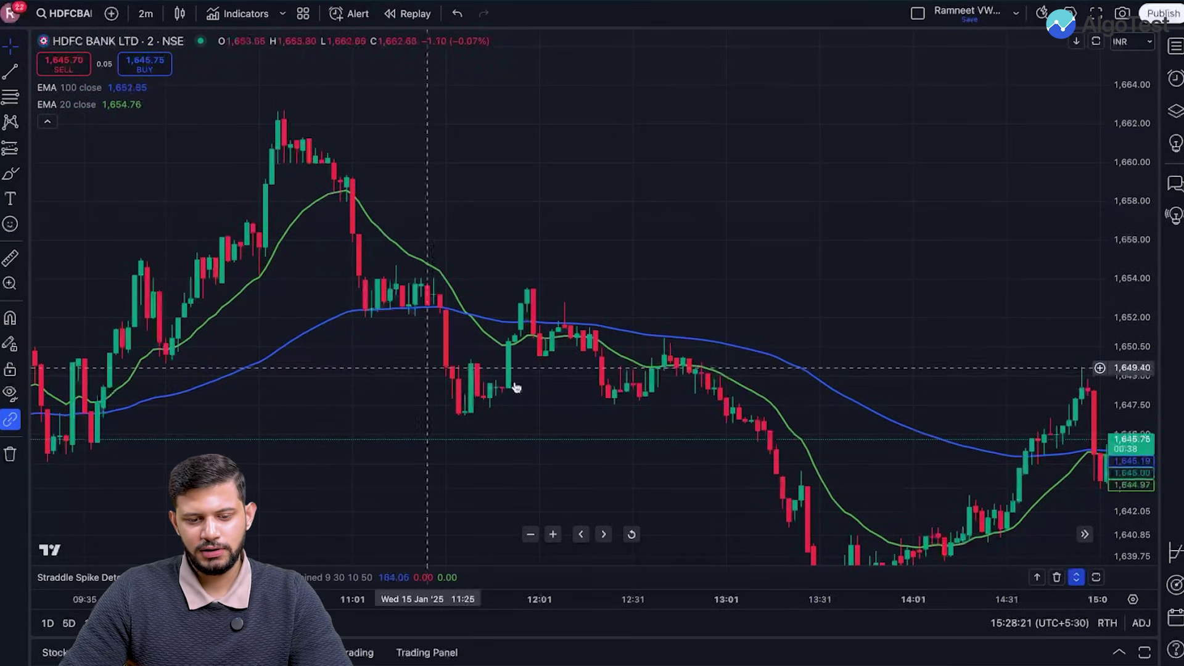
pyautogui.moveTo(732, 462); pyautogui.dragTo(324, 429)
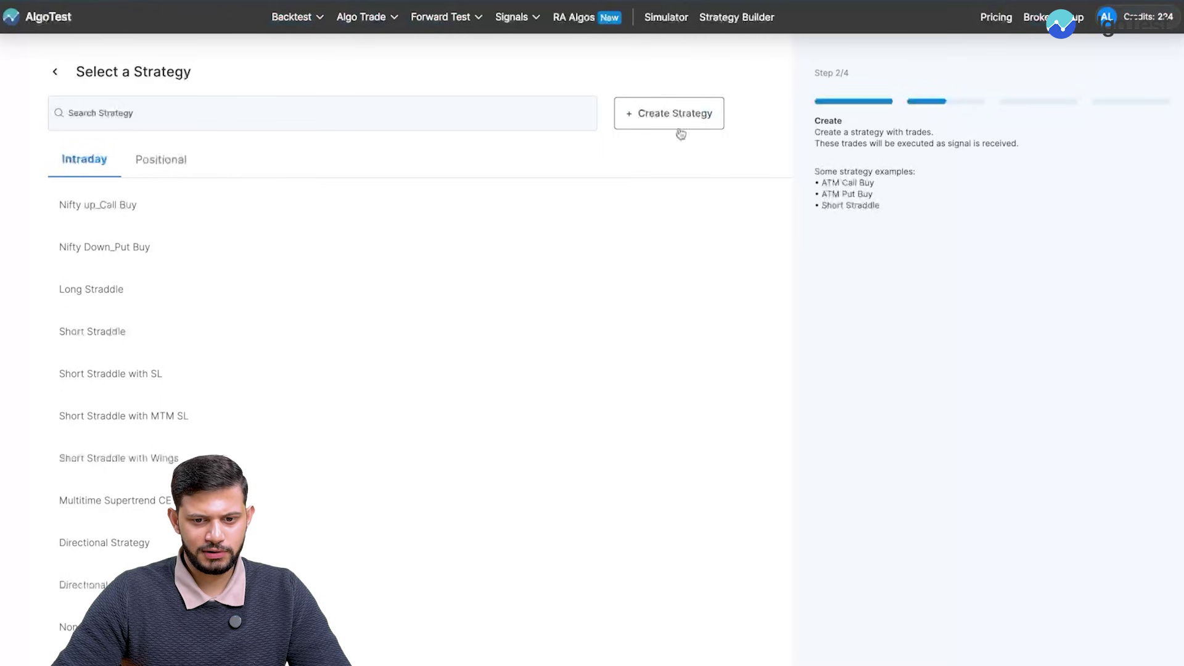
# Step: Create a new Stocks Cash and F&O strategy with HDFCBANK as the underlying
pyautogui.click(680, 133)
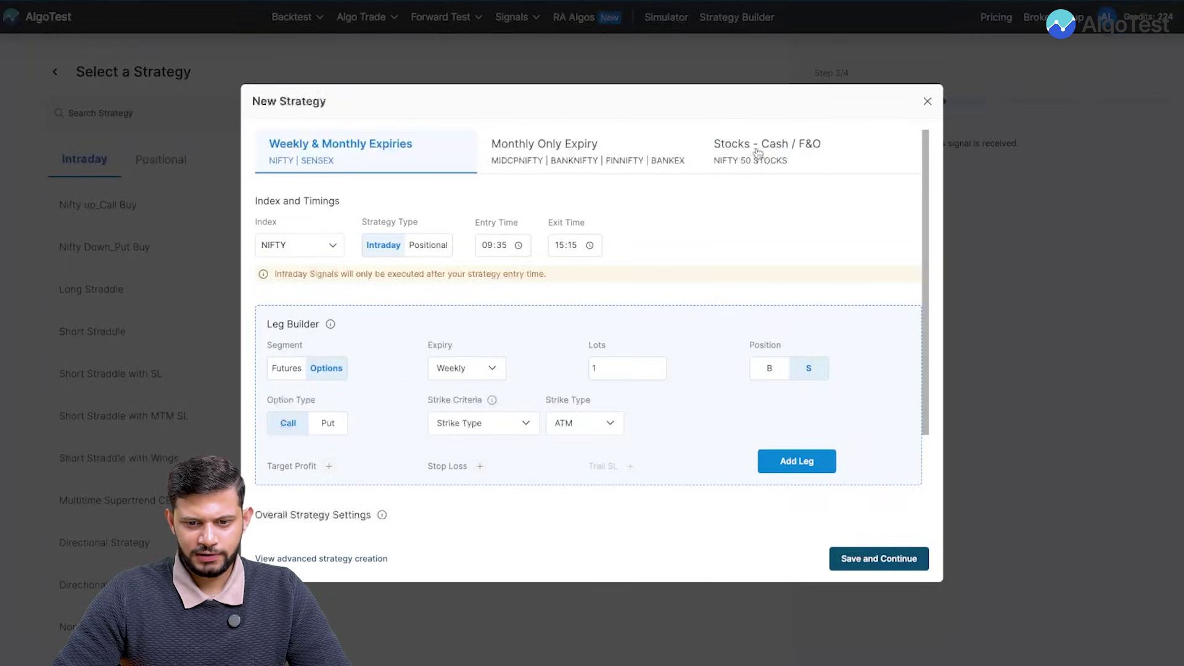
pyautogui.click(734, 150)
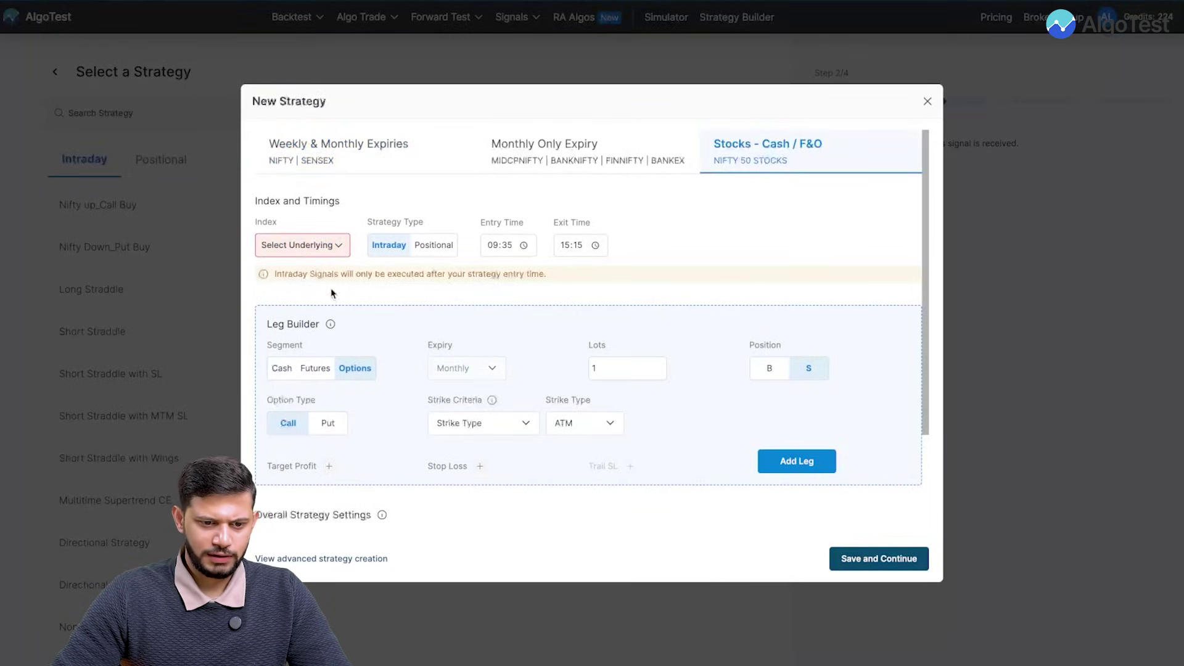
pyautogui.click(319, 249)
pyautogui.write('hdfc')
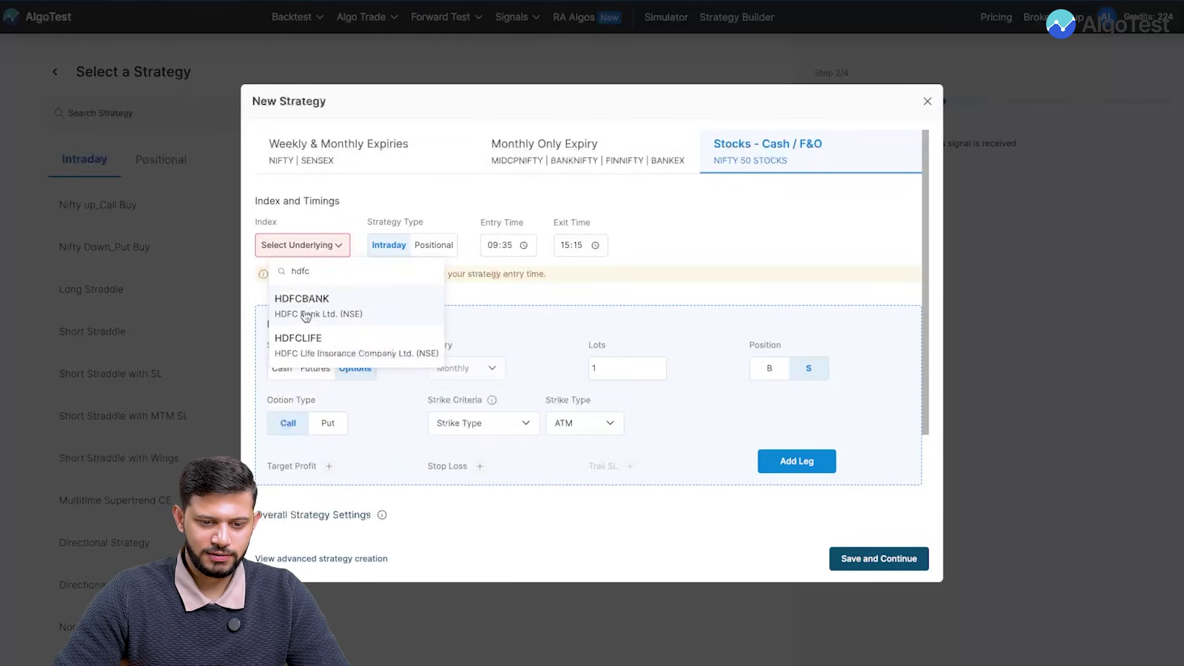
pyautogui.click(306, 316)
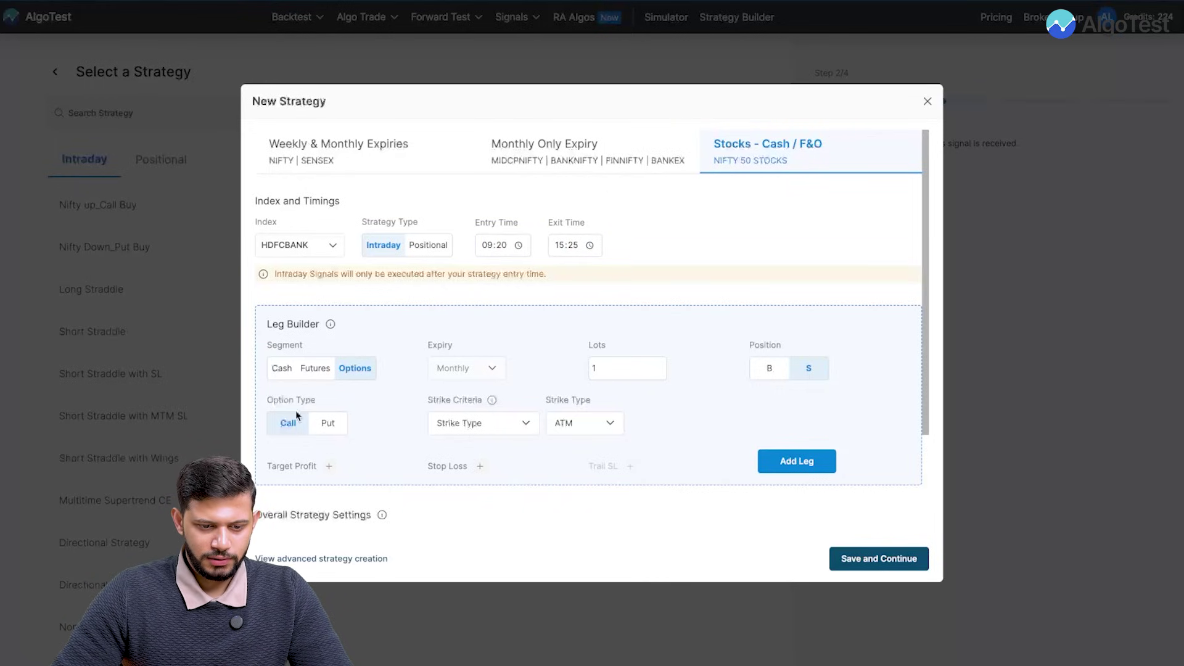
# Step: Set the leg to the Cash segment with quantity 10
pyautogui.click(283, 370)
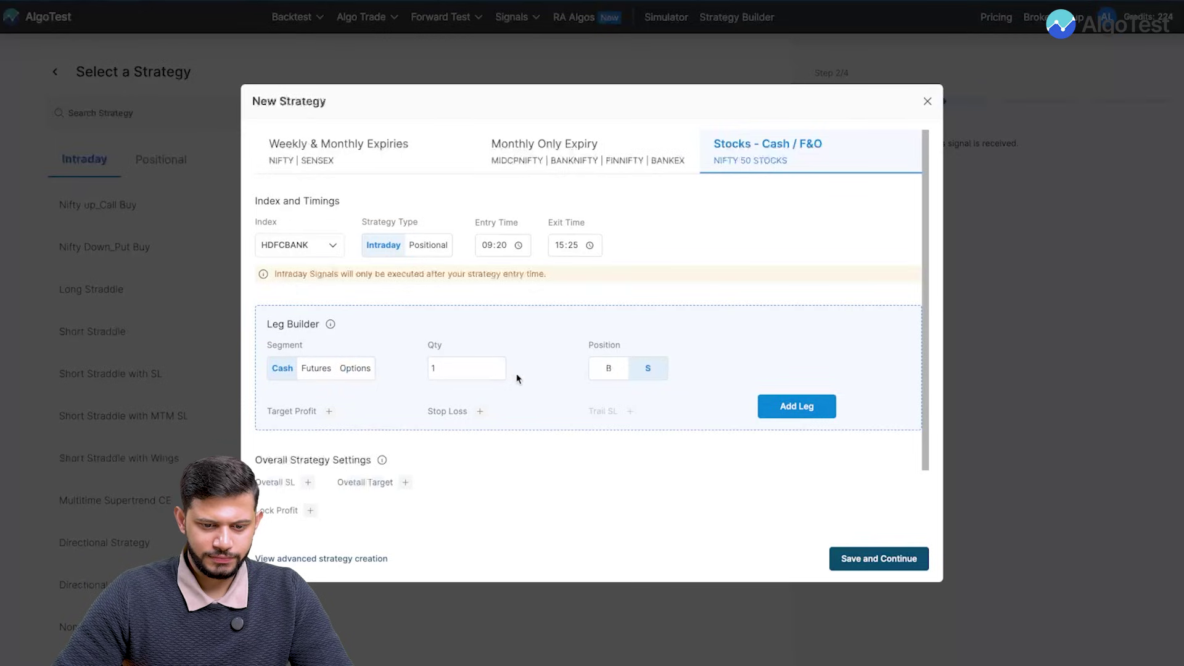
pyautogui.click(475, 368)
pyautogui.write('0')
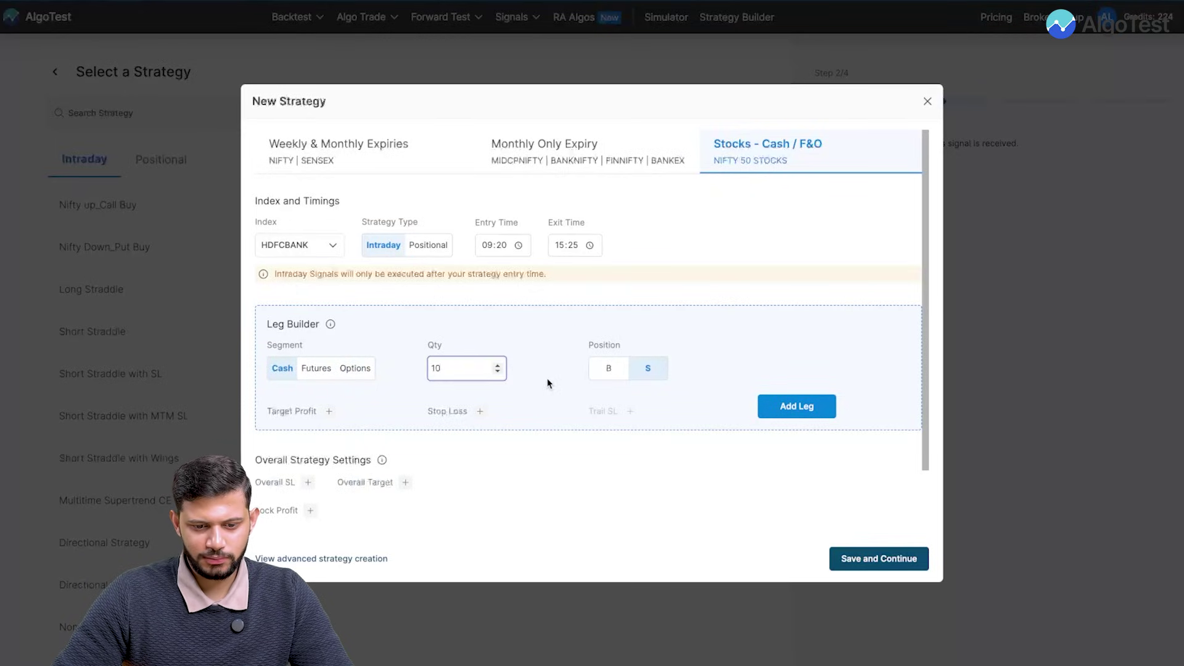
# Step: Add a buy leg with a 20% stop loss and a 30% target profit
pyautogui.click(598, 371)
pyautogui.click(780, 404)
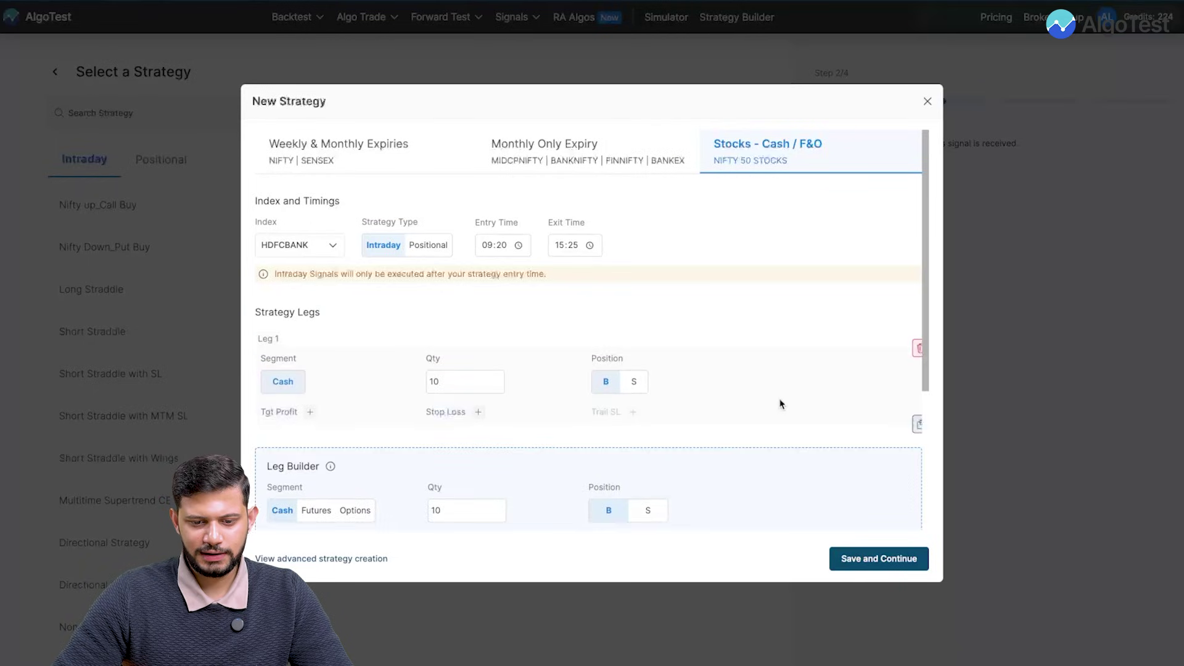
pyautogui.click(478, 411)
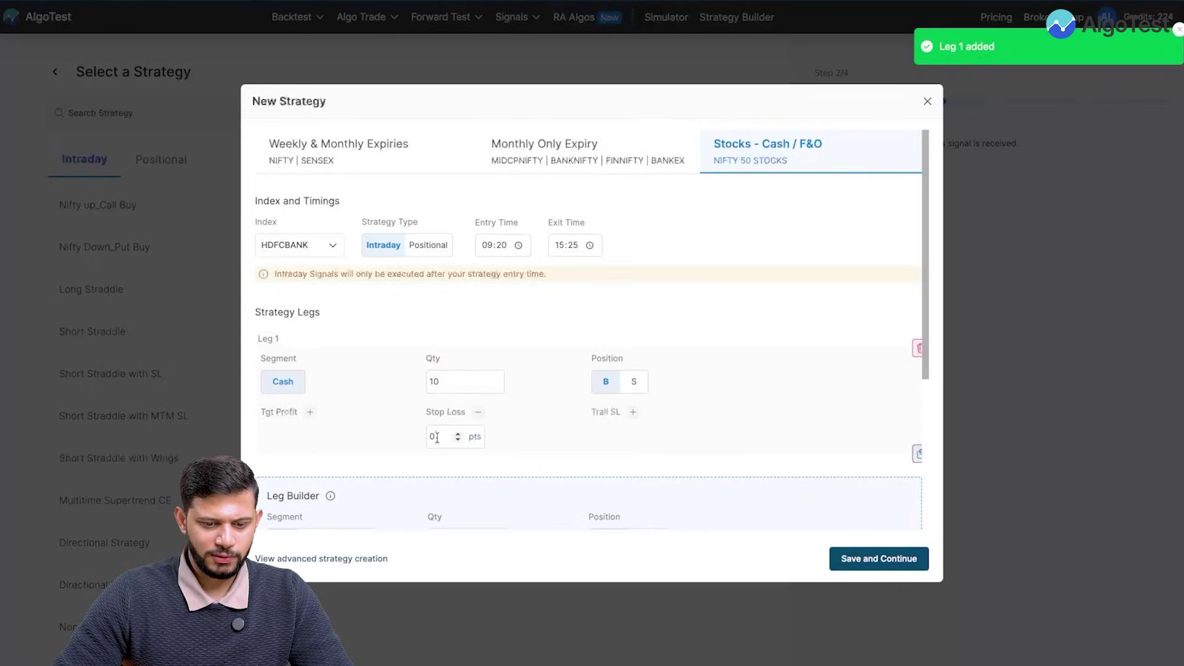
pyautogui.press('BackSpace')
pyautogui.write('20')
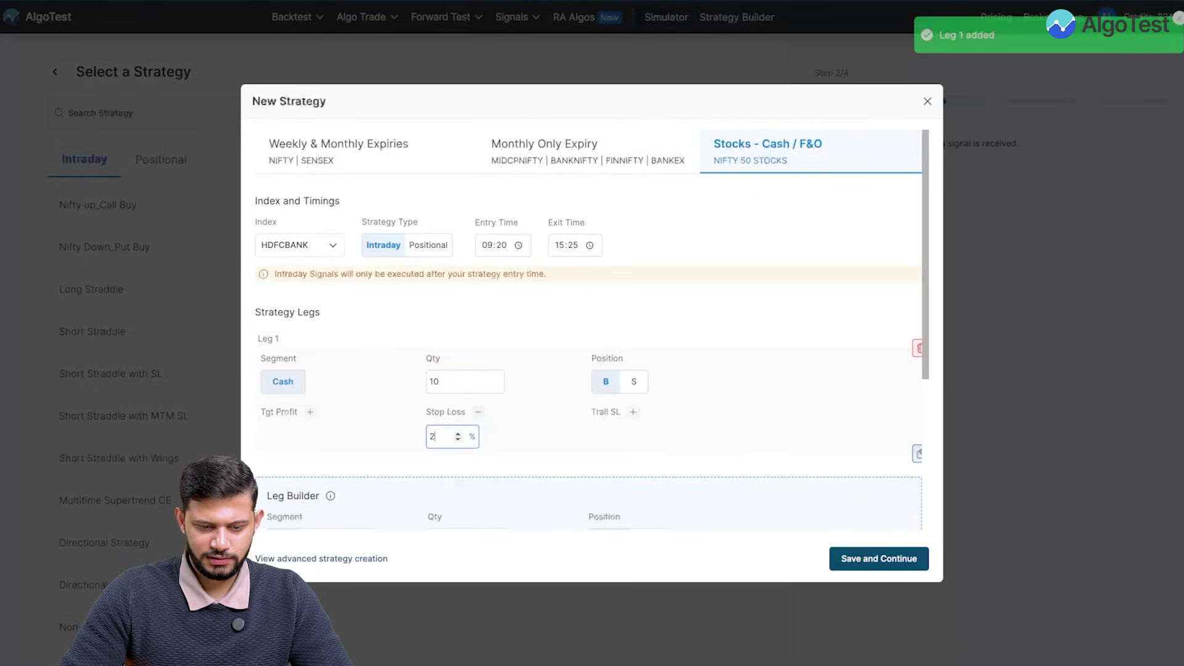
pyautogui.click(516, 457)
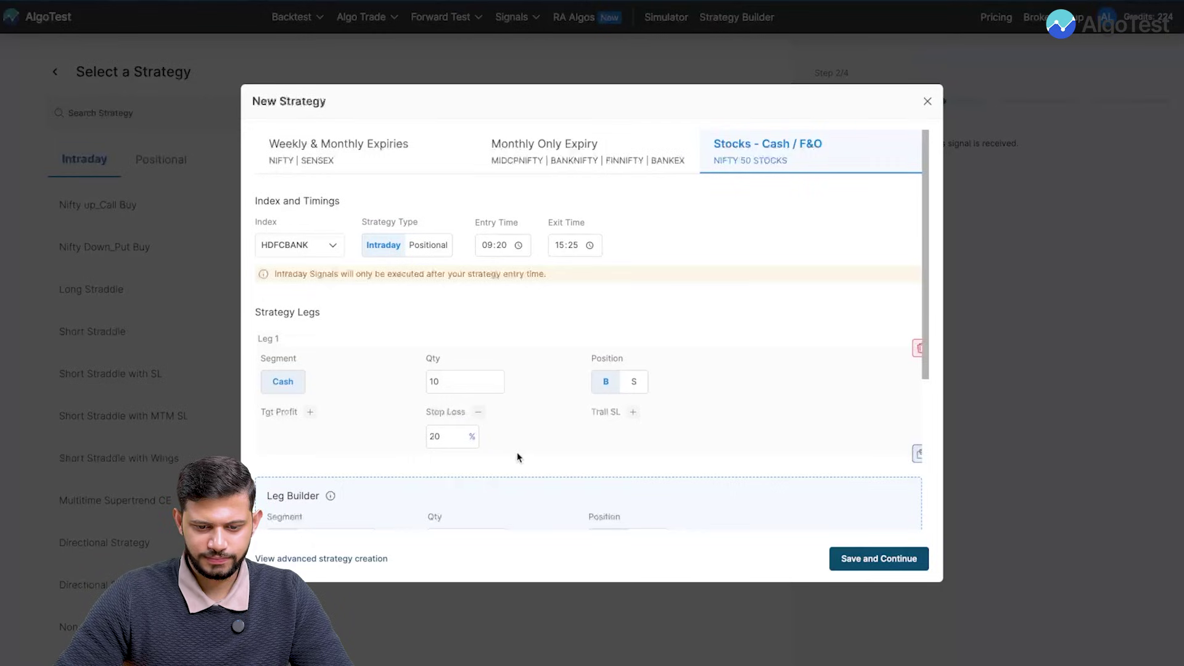
pyautogui.click(309, 412)
pyautogui.click(306, 441)
pyautogui.press('BackSpace')
pyautogui.click(356, 435)
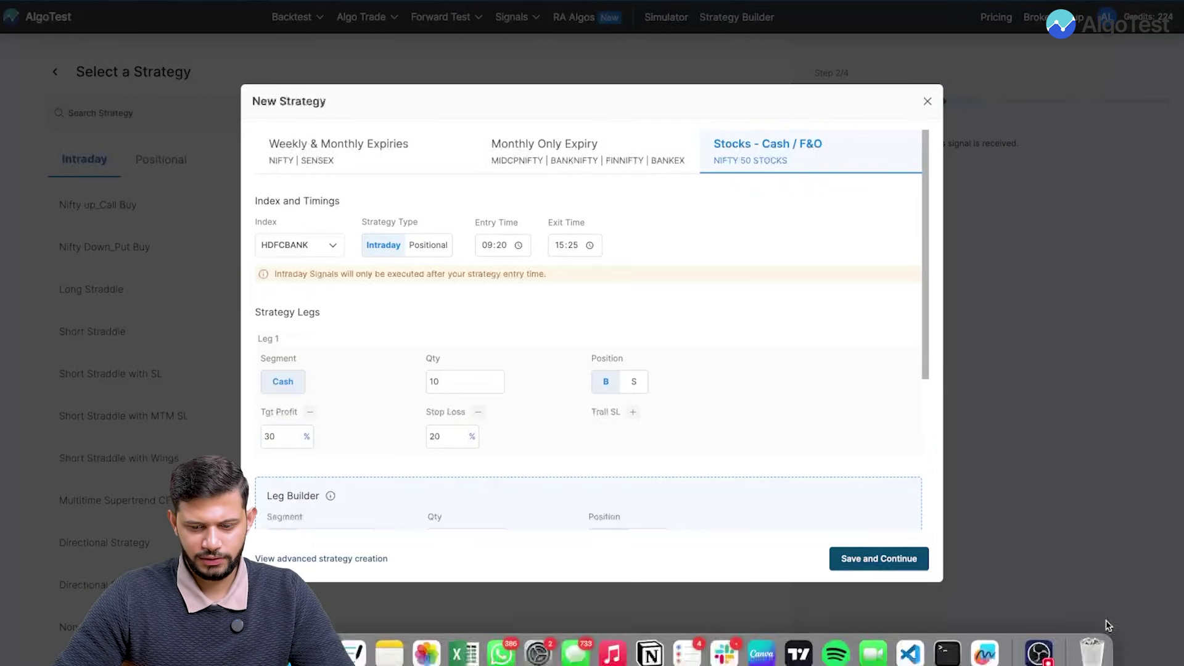
# Step: Save the strategy as 'HDFC Buy EMA' and start entering the entry alert name
pyautogui.click(878, 558)
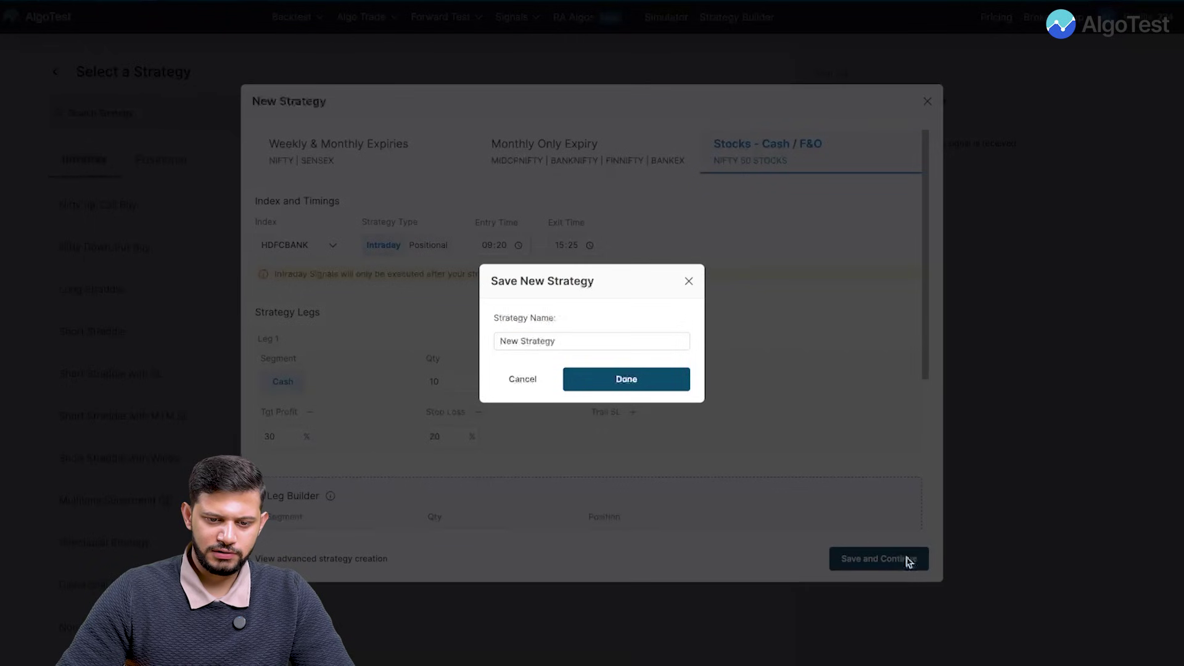
pyautogui.tripleClick(553, 341)
pyautogui.write('HDF')
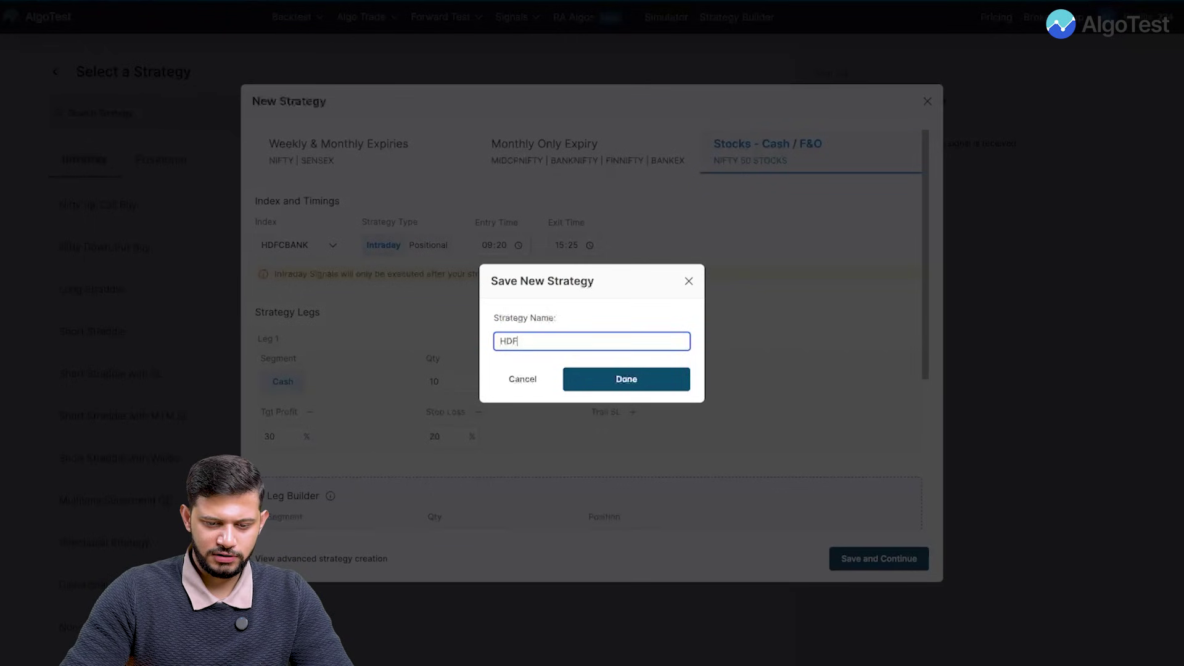
pyautogui.write('C Buy ')
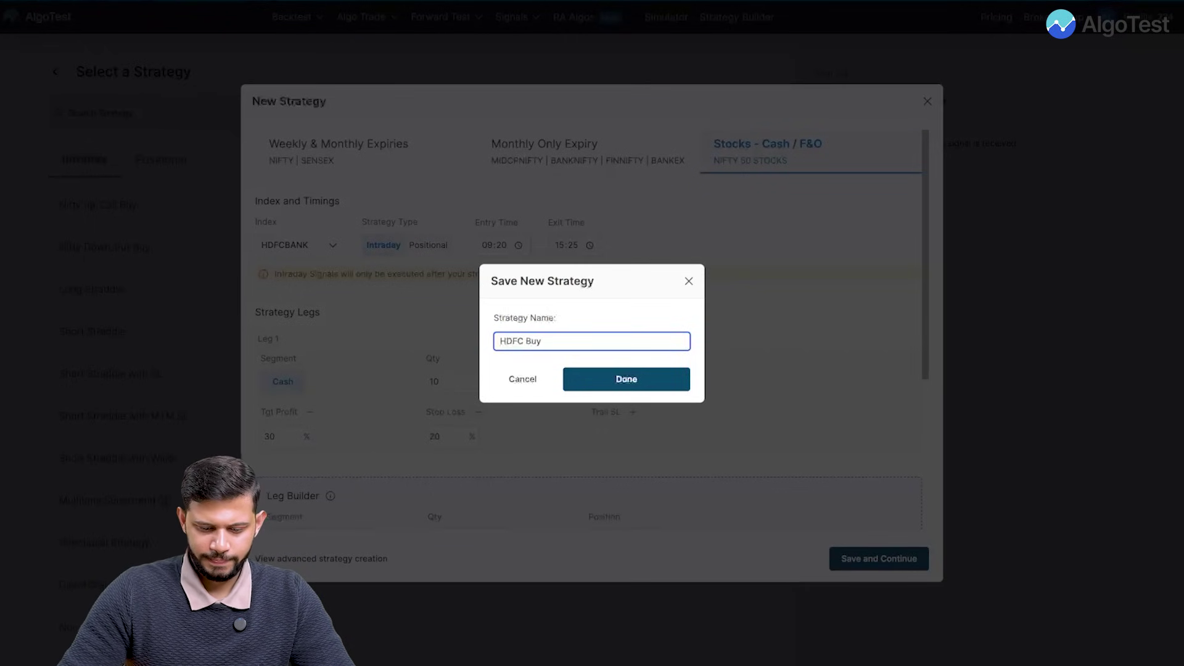
pyautogui.write('EMA')
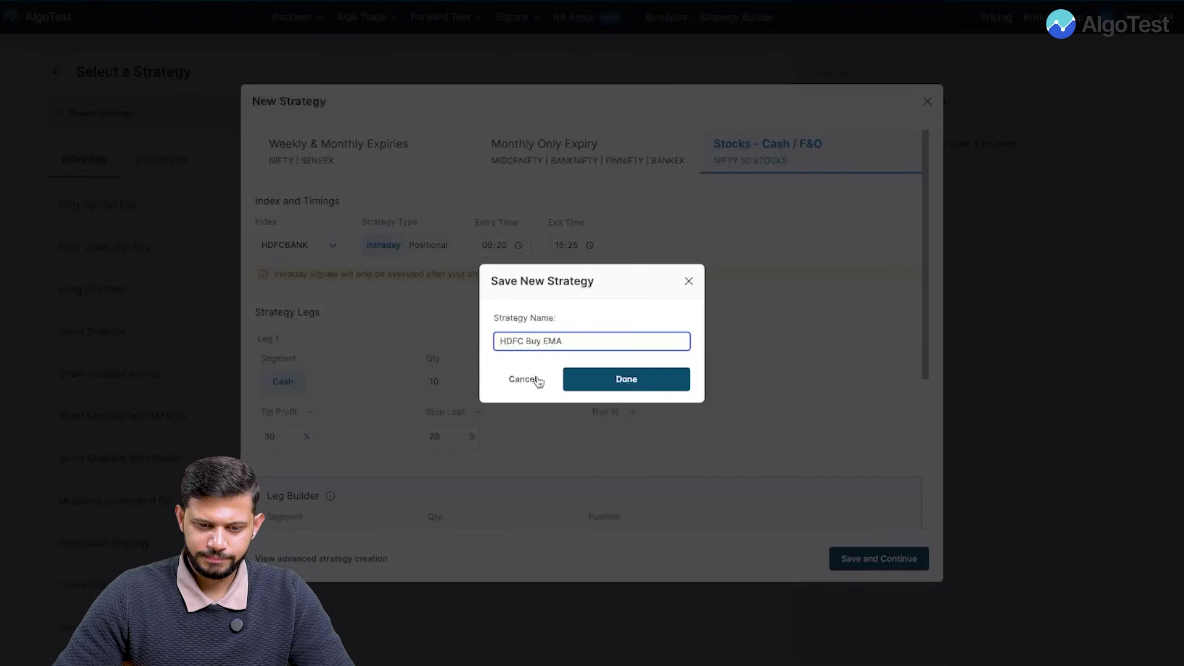
pyautogui.click(616, 380)
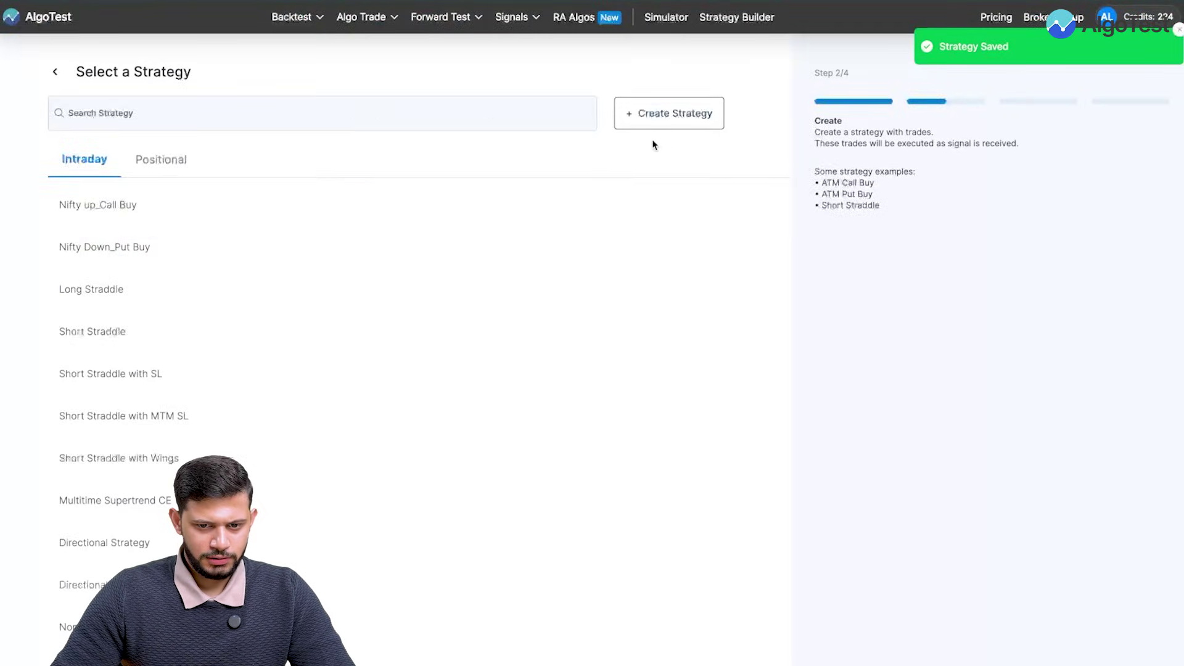
pyautogui.click(155, 159)
pyautogui.write('HDFC ENt')
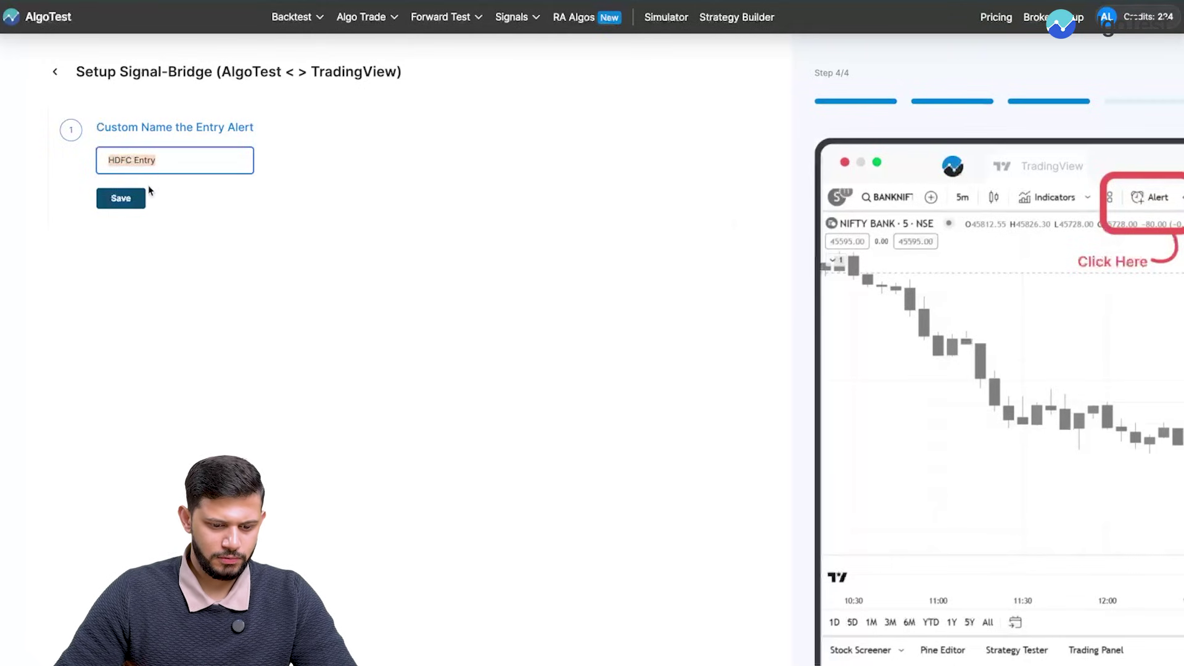
# Step: Save the entry alert name 'HDFC Entry', copy its JSON block, and switch to TradingView
pyautogui.click(138, 201)
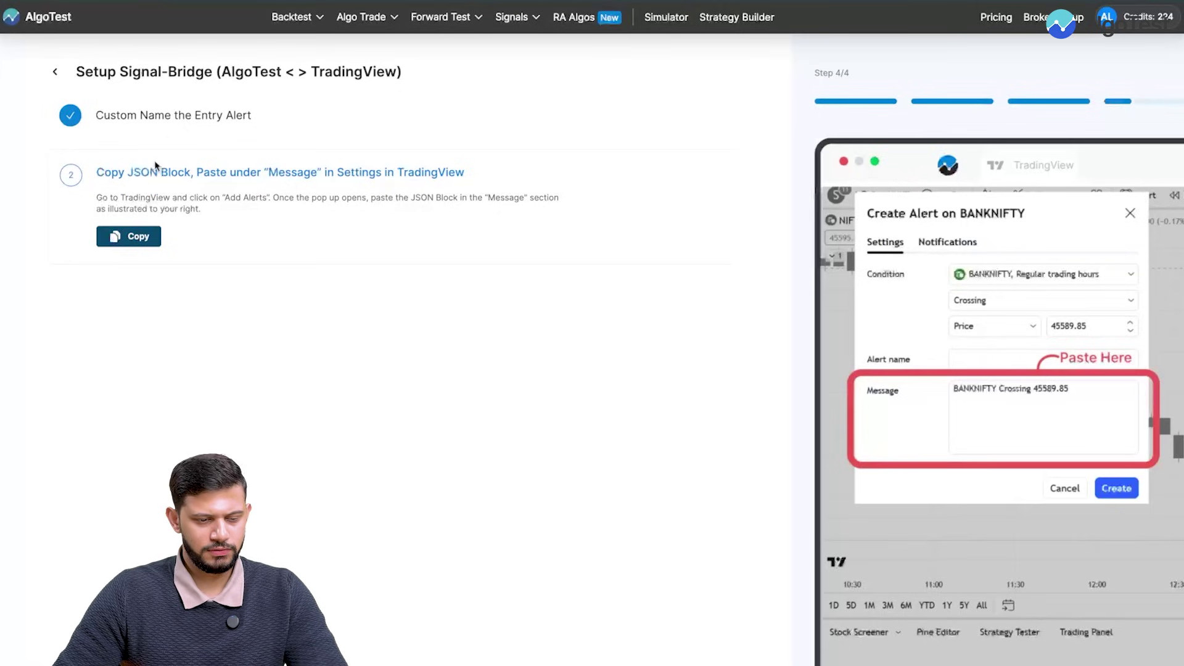
pyautogui.click(148, 235)
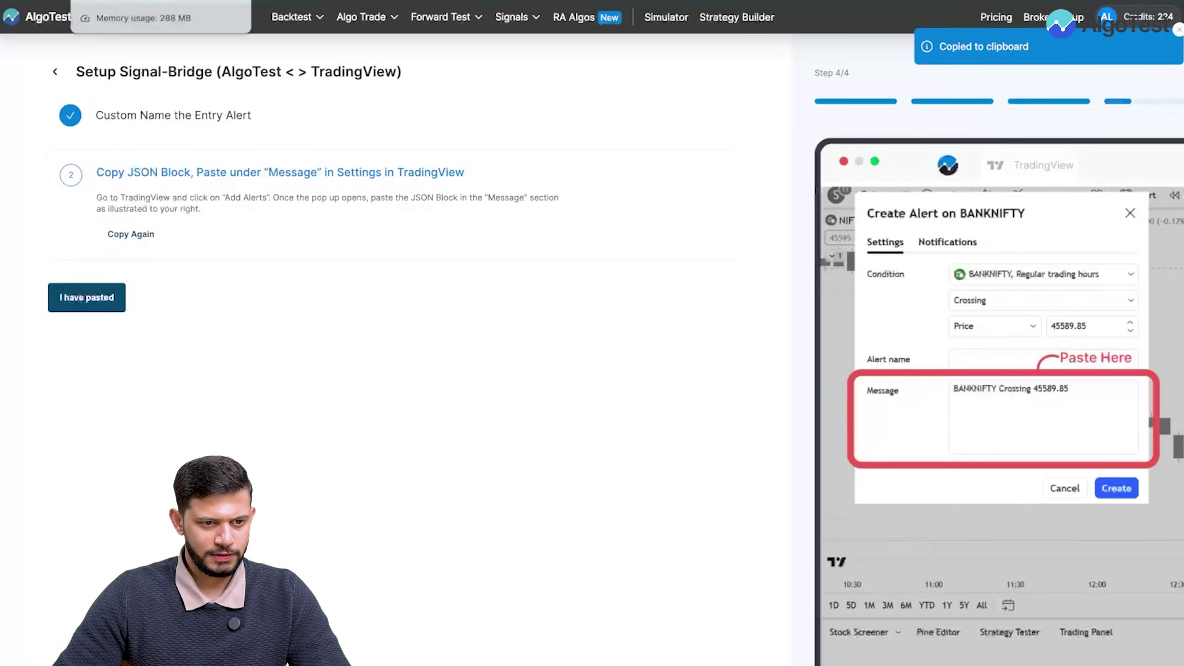
pyautogui.press('super+Tab')
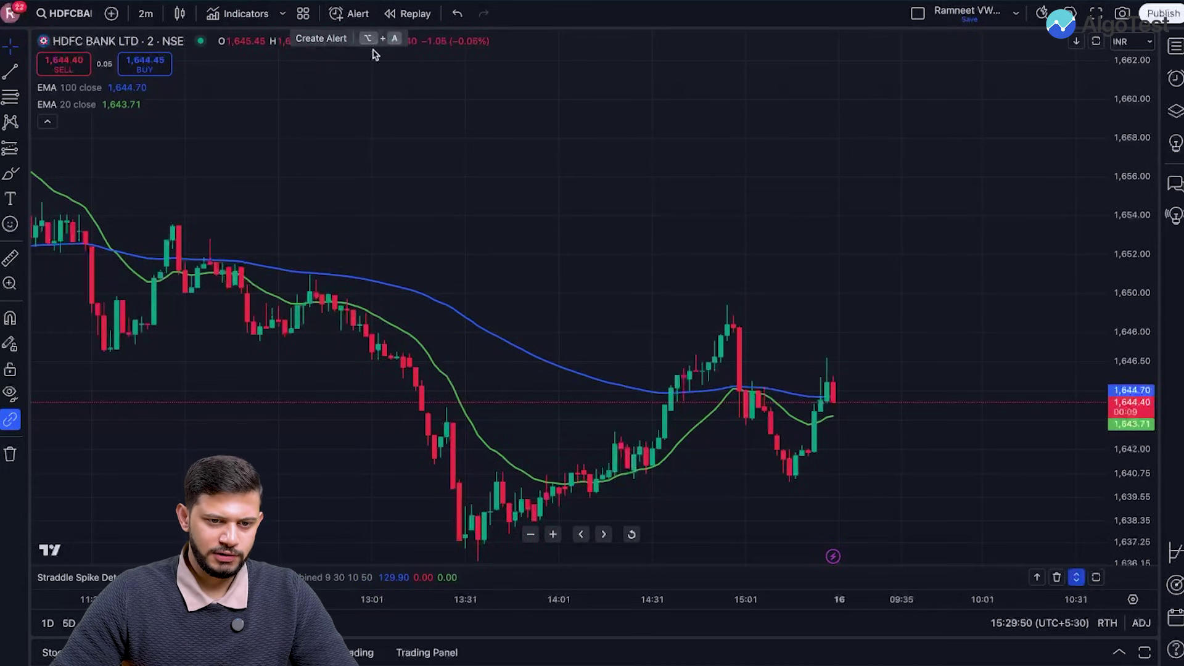
# Step: Create an HDFCBANK alert with condition EMA (20, close) Crossing Up EMA (100, close)
pyautogui.click(341, 13)
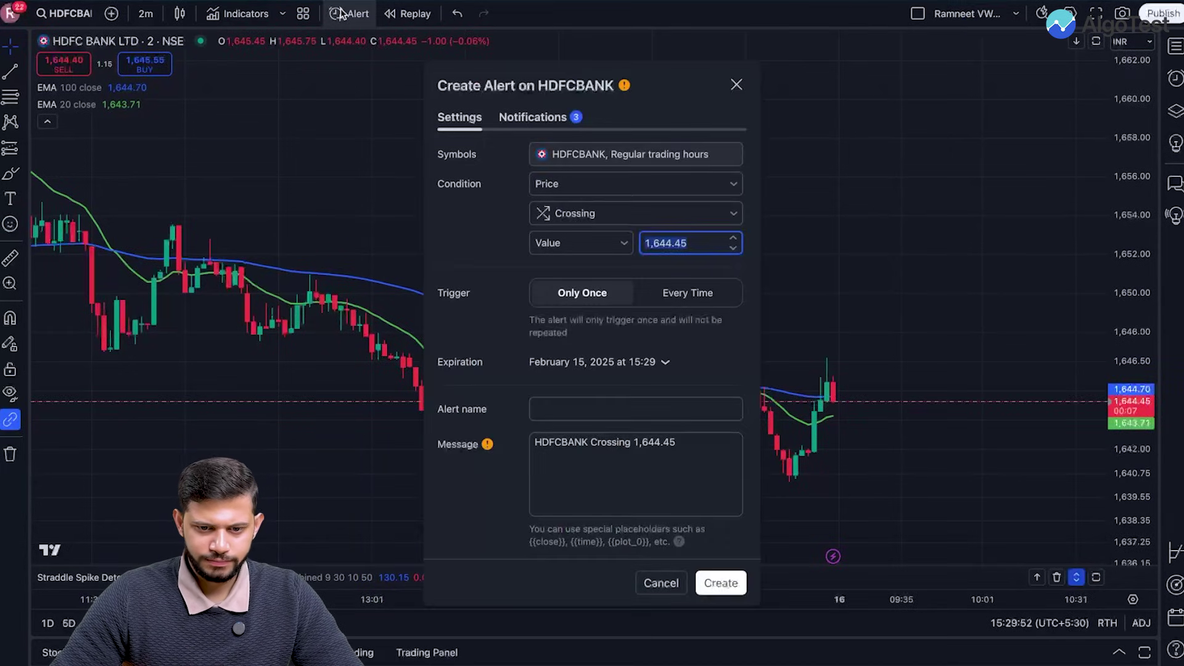
pyautogui.click(578, 185)
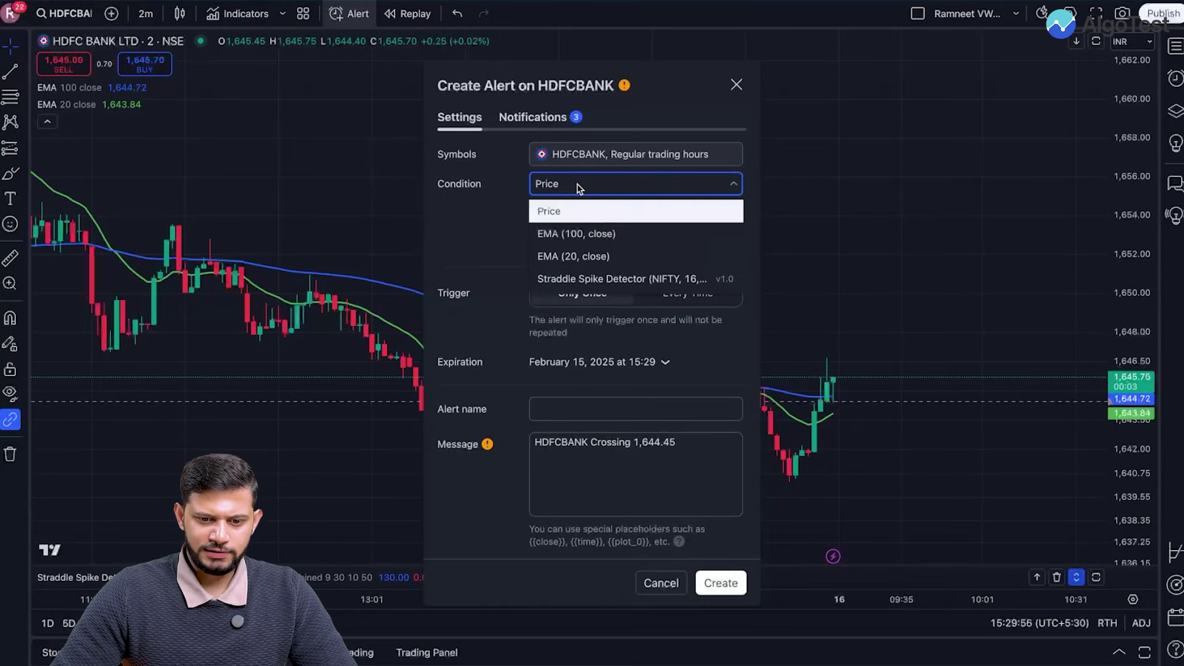
pyautogui.click(574, 256)
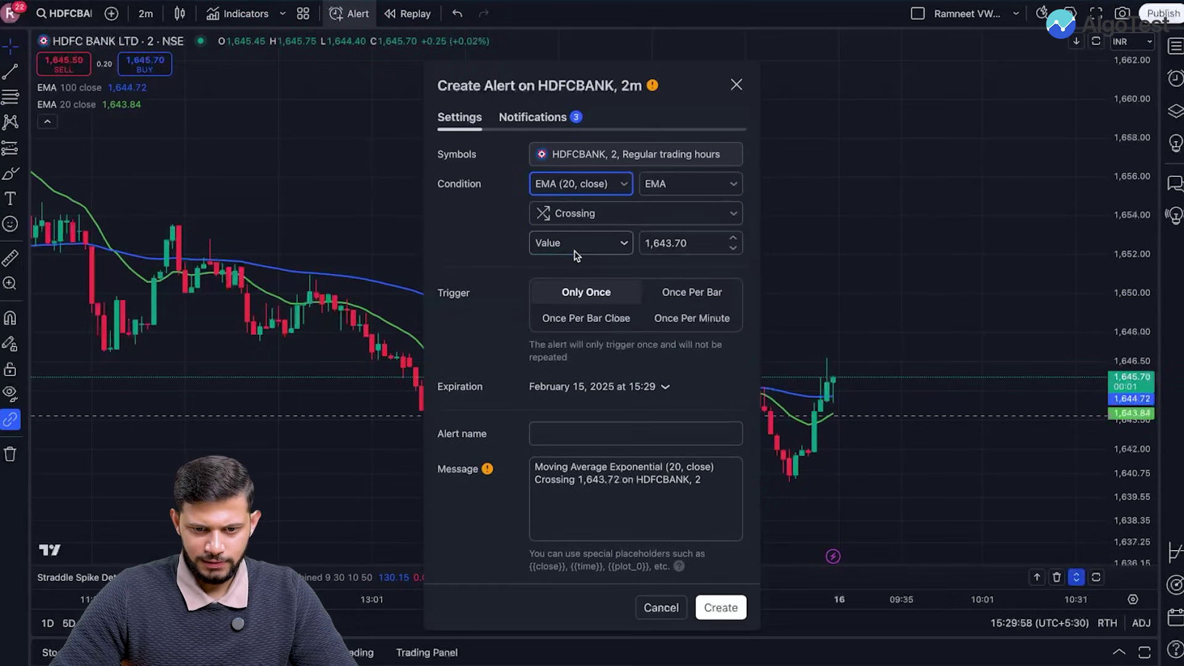
pyautogui.click(565, 215)
pyautogui.click(627, 265)
pyautogui.click(614, 242)
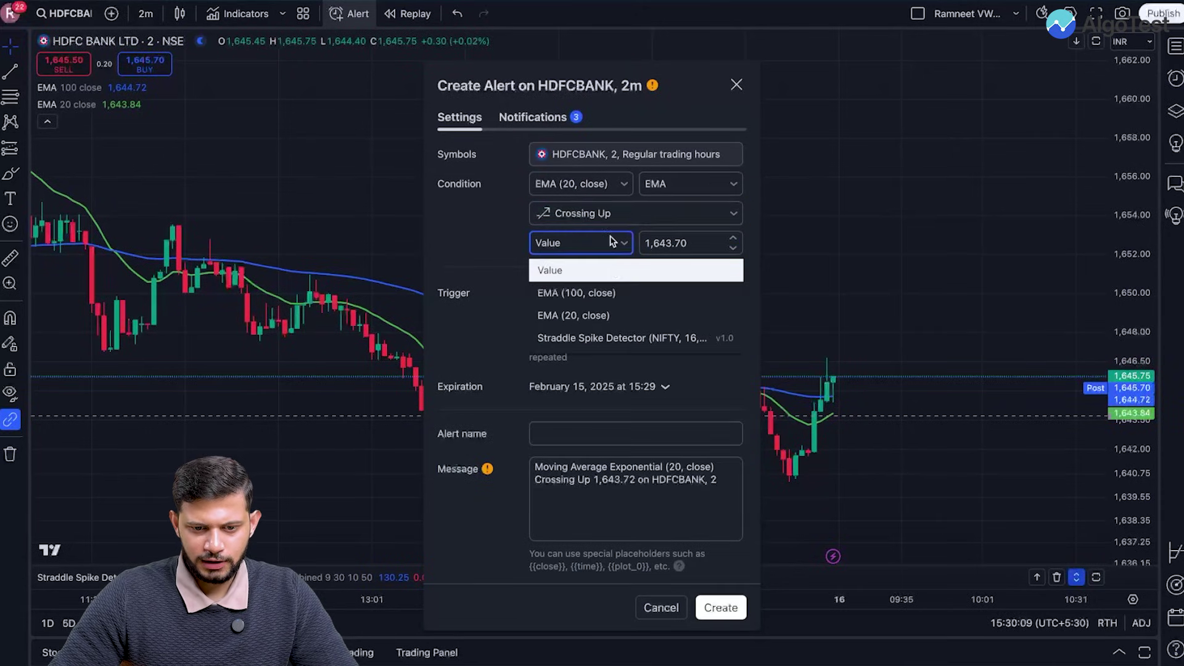
pyautogui.click(612, 293)
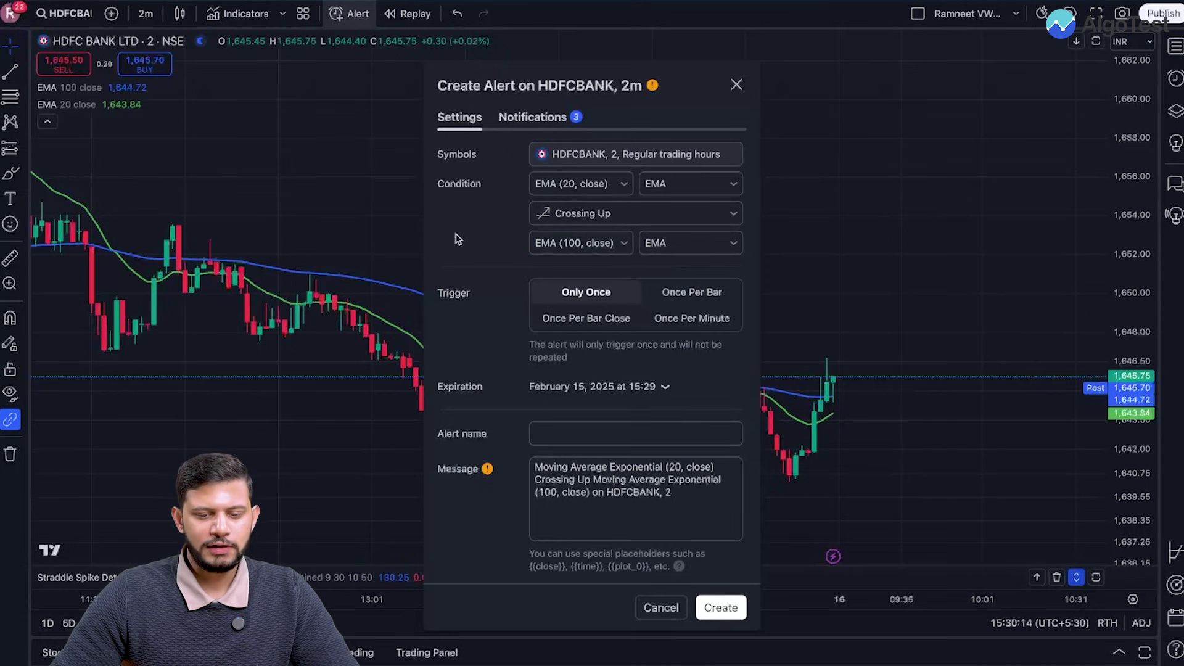
pyautogui.hscroll(-10, 246, 352)
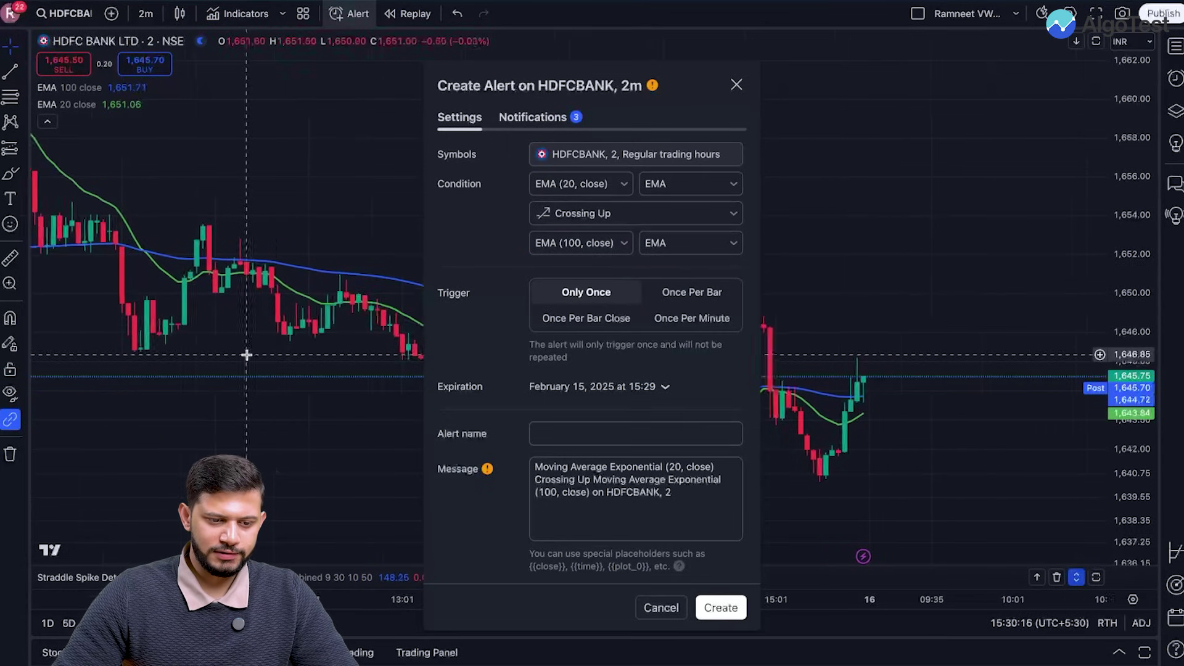
pyautogui.hscroll(-2, 103, 283)
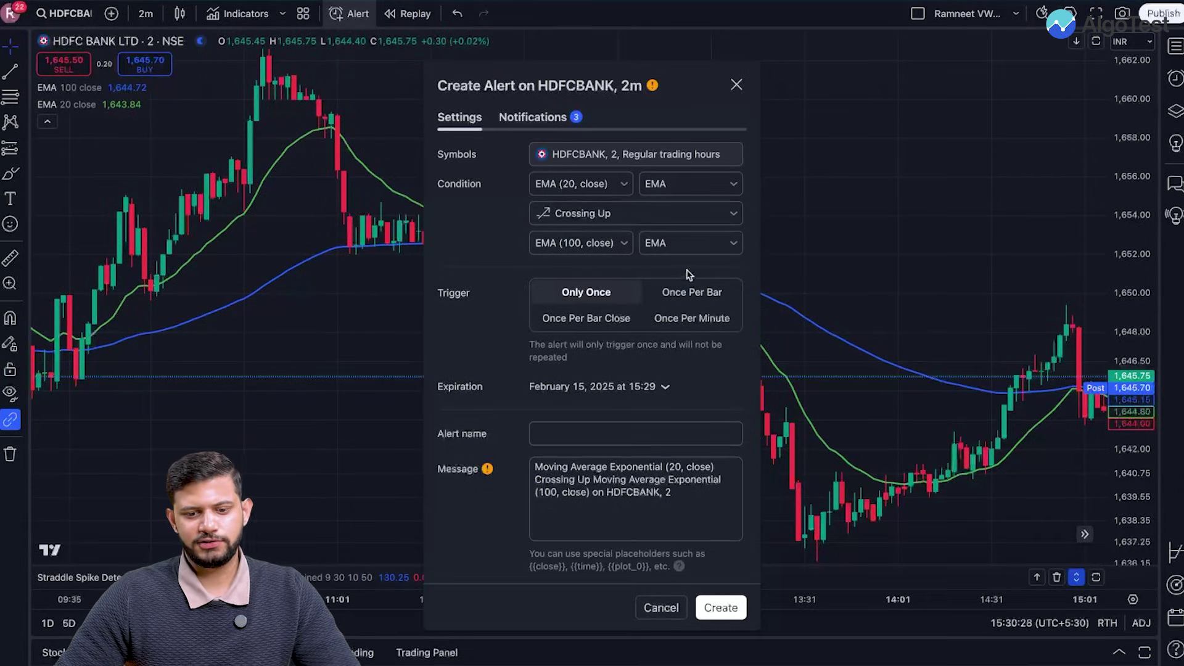
# Step: Set the alert to trigger Once Per Bar and paste the AlgoTest JSON as its message
pyautogui.click(695, 294)
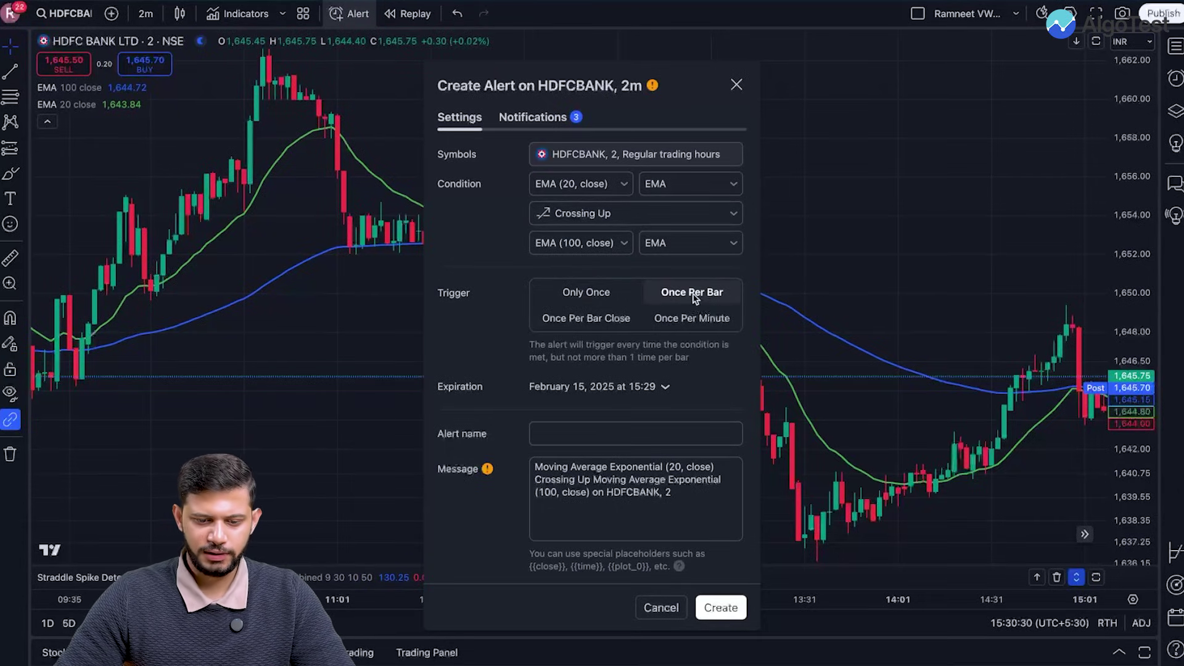
pyautogui.tripleClick(650, 481)
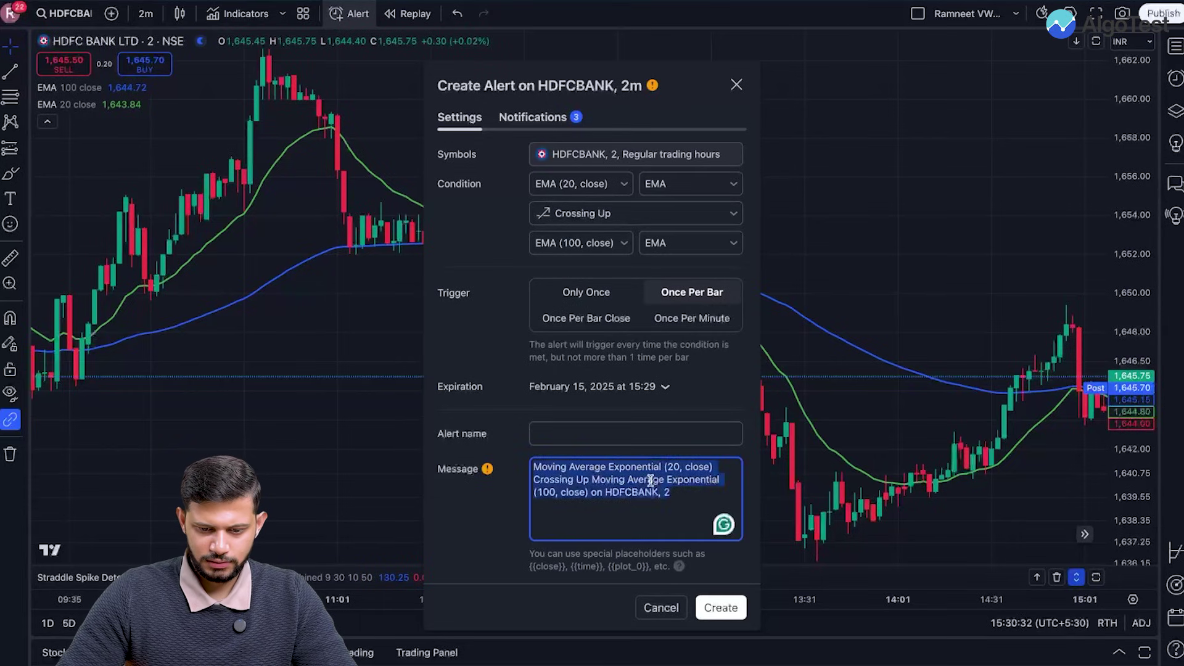
pyautogui.press('BackSpace')
pyautogui.hotkey('ctrl', 'v')
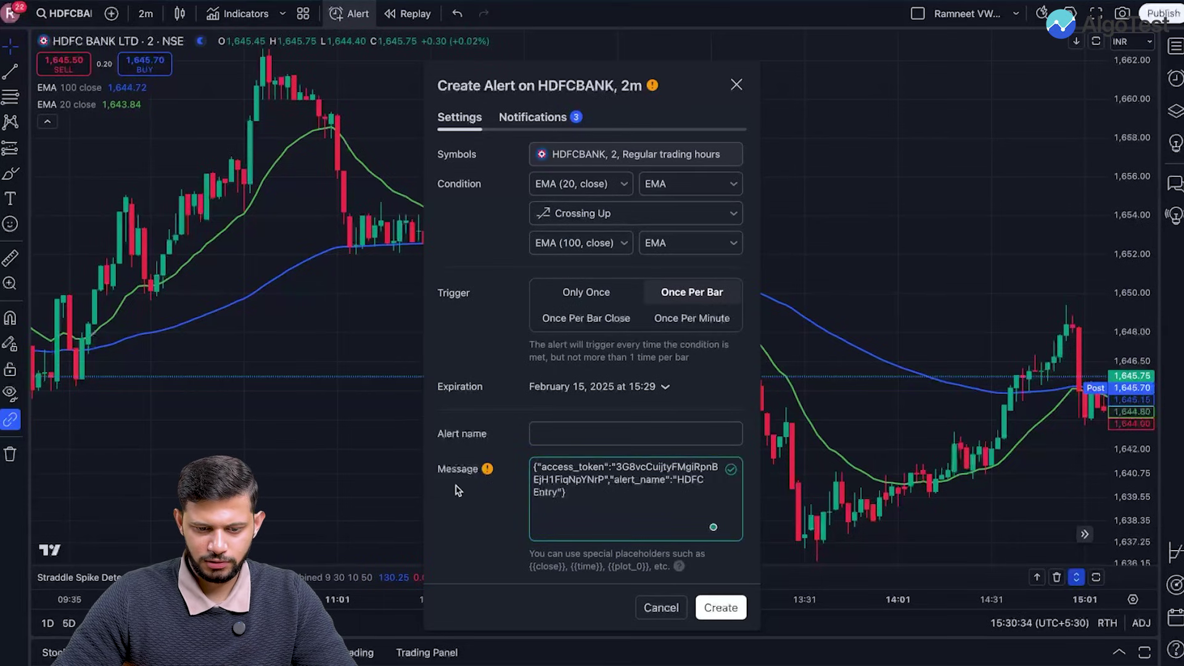
pyautogui.click(536, 121)
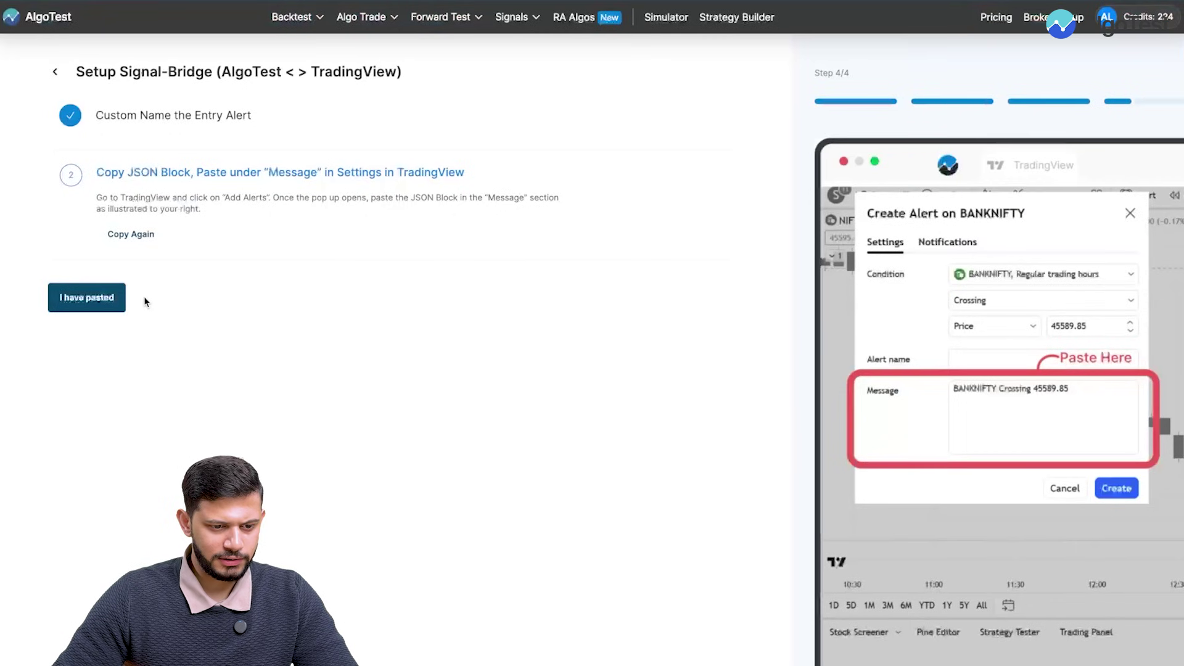
# Step: Replace the alert's webhook with the copied AlgoTest entry webhook URL and create the alert
pyautogui.click(120, 298)
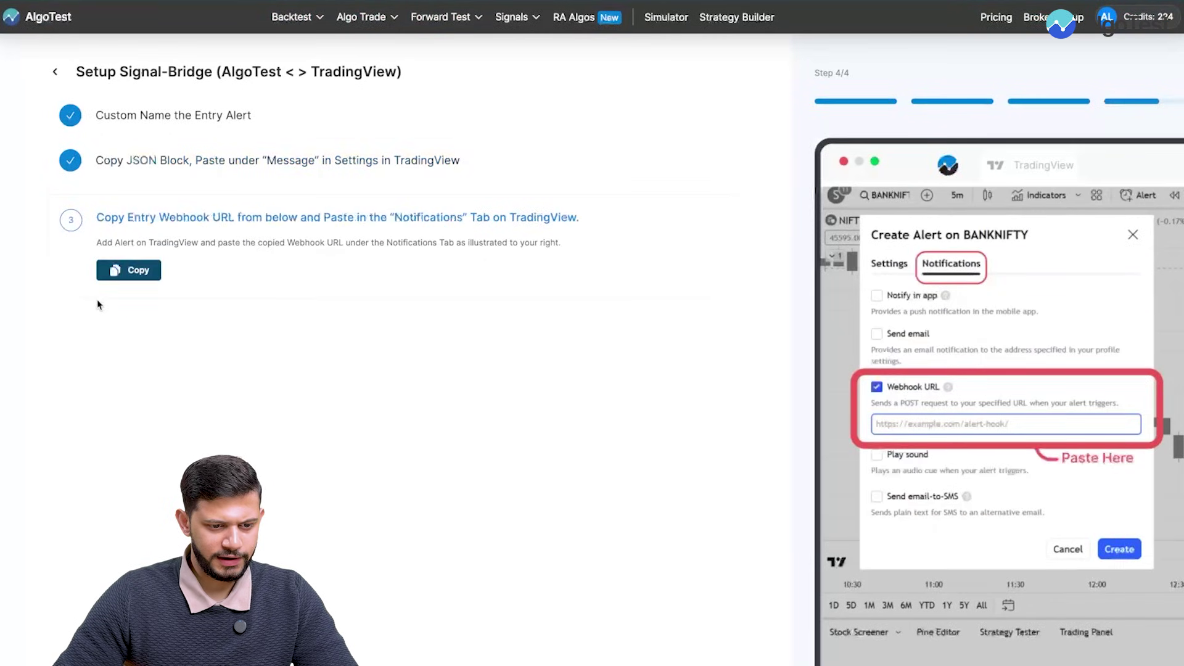
pyautogui.click(140, 269)
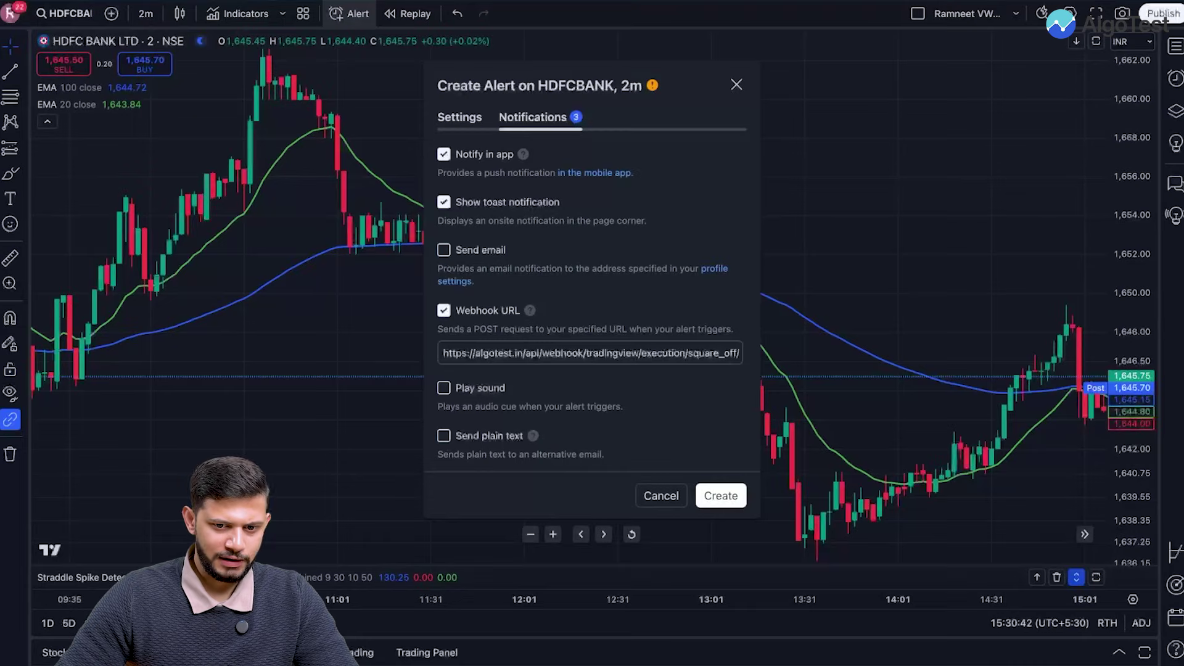
pyautogui.tripleClick(560, 343)
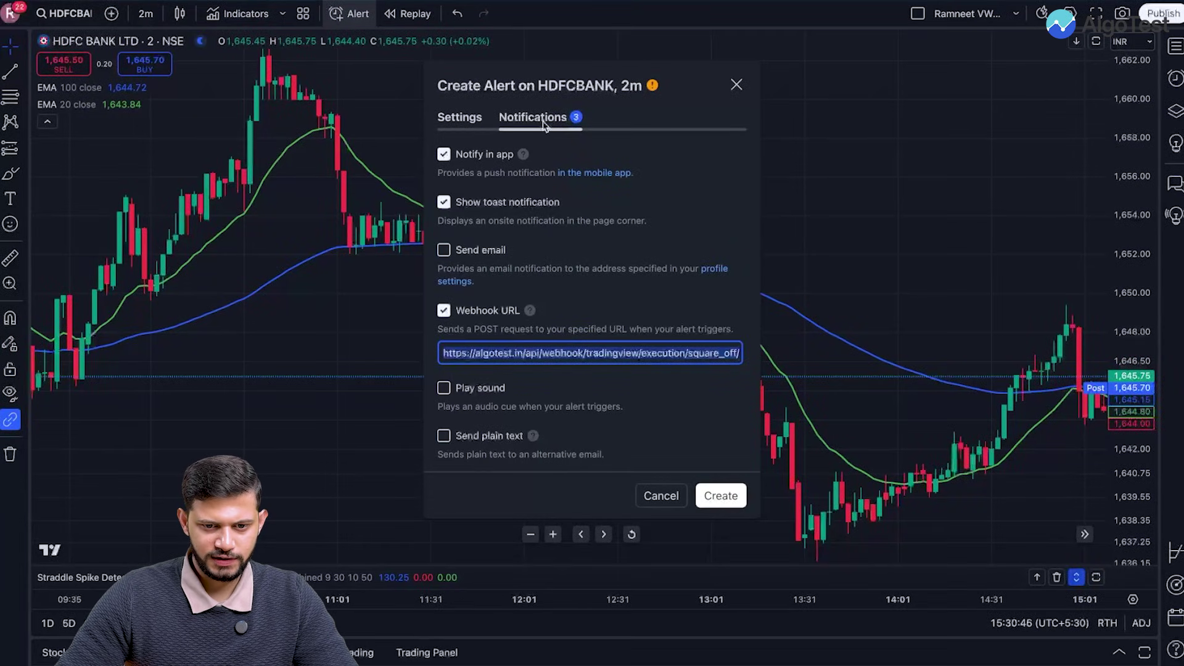
pyautogui.press('BackSpace')
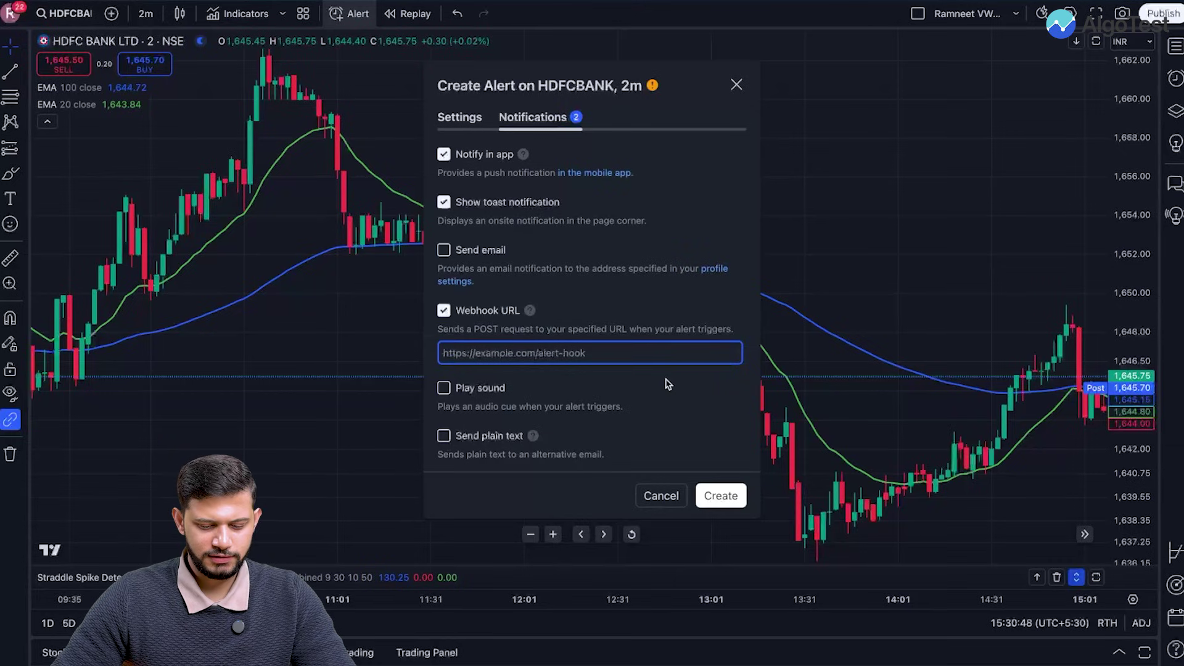
pyautogui.hotkey('ctrl', 'v')
pyautogui.click(721, 495)
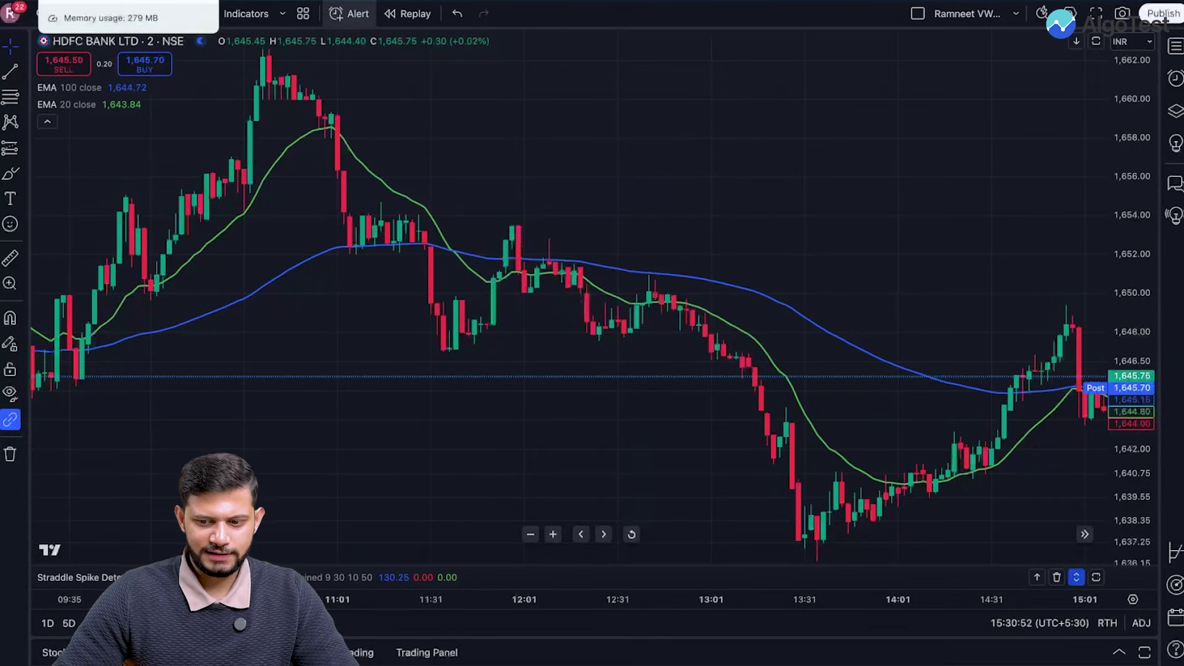
# Step: Pan the HDFC Bank chart back and forth to inspect earlier EMA crossovers
pyautogui.hscroll(5, 744, 312)
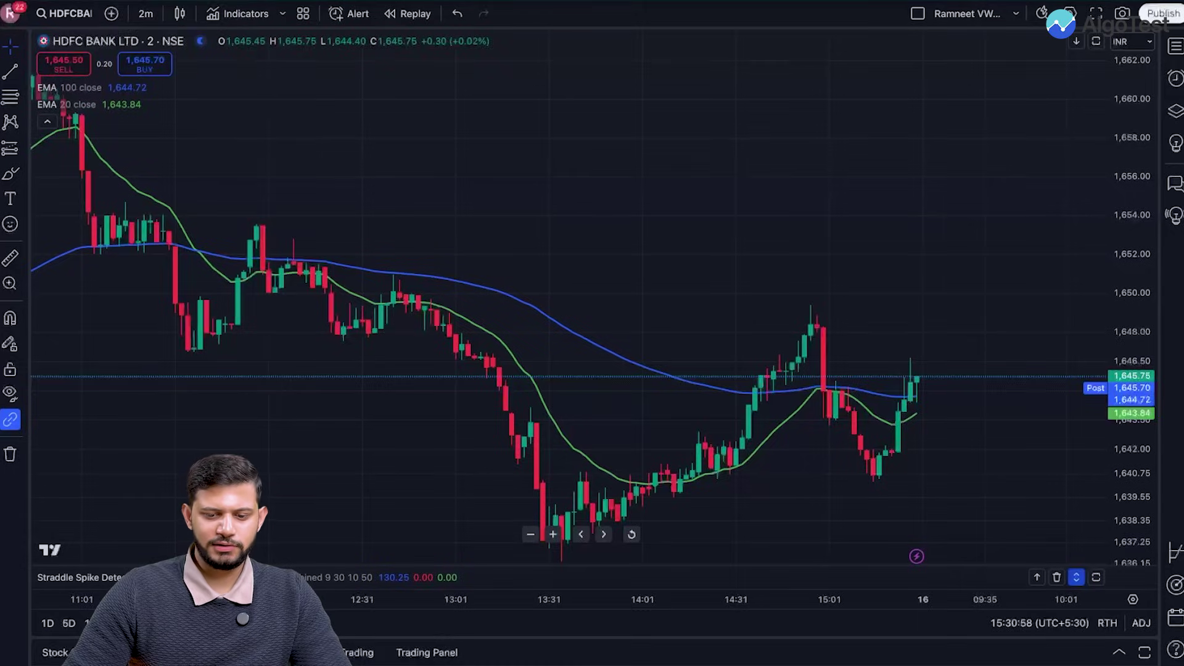
pyautogui.hscroll(-15, 521, 373)
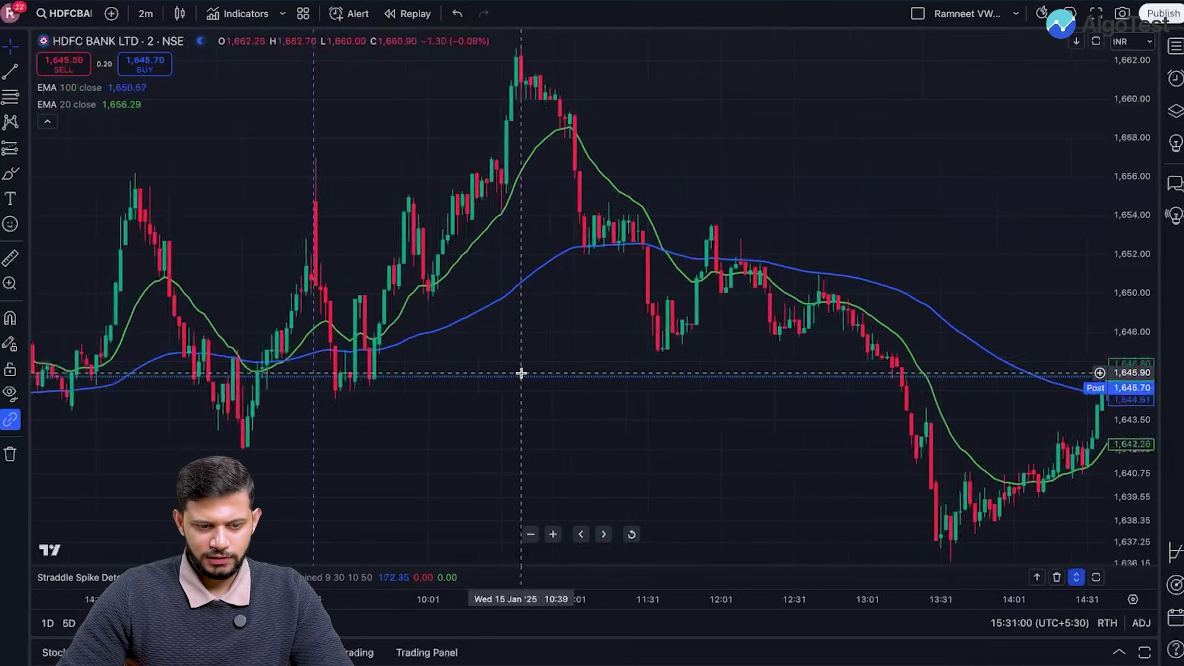
pyautogui.moveTo(433, 485); pyautogui.dragTo(753, 325)
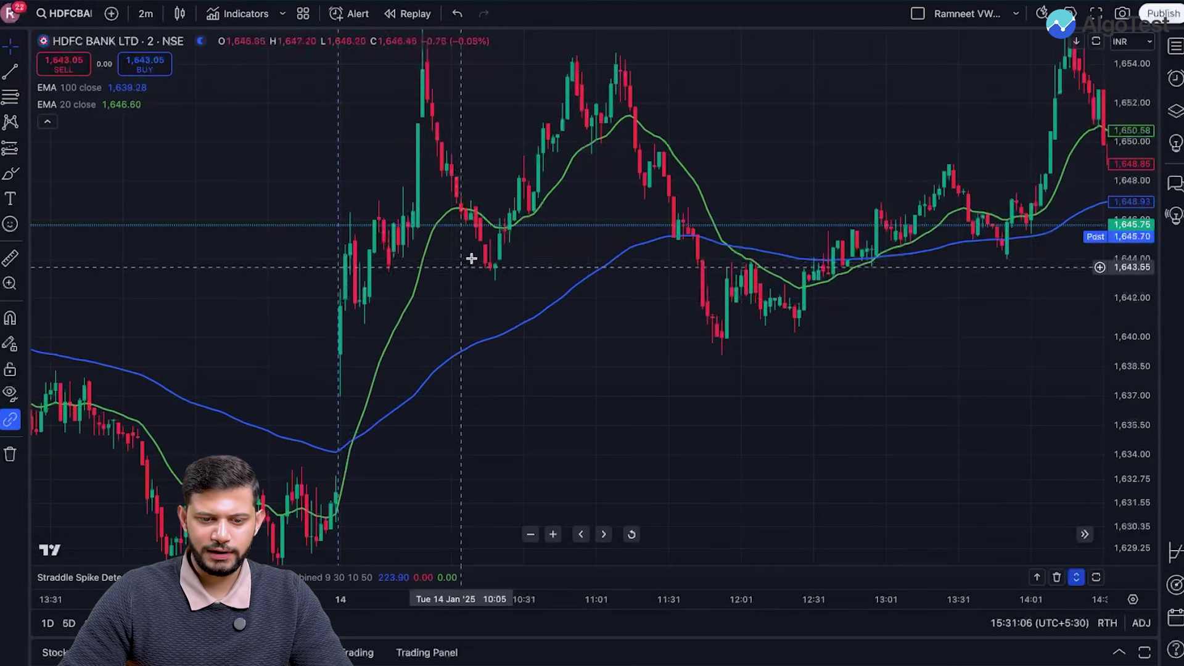
pyautogui.moveTo(537, 211); pyautogui.dragTo(418, 312)
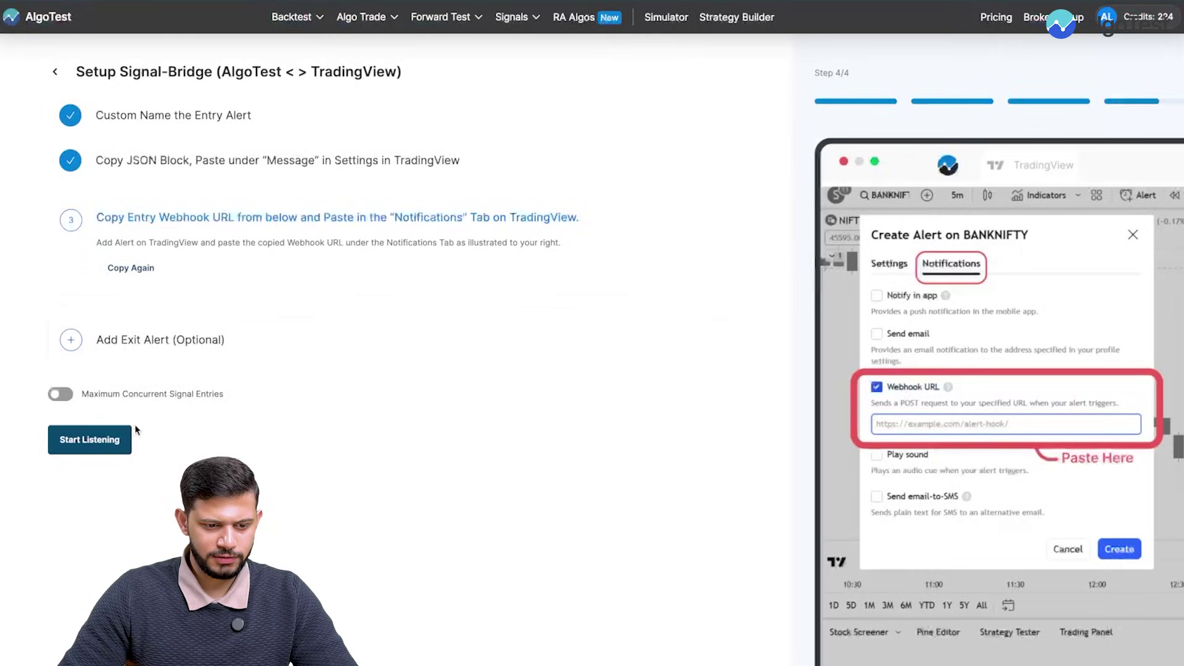
# Step: Add an exit alert named 'HDFC Exit', copy its JSON block, and switch to TradingView
pyautogui.click(170, 349)
pyautogui.click(153, 162)
pyautogui.write('HDFC Exit')
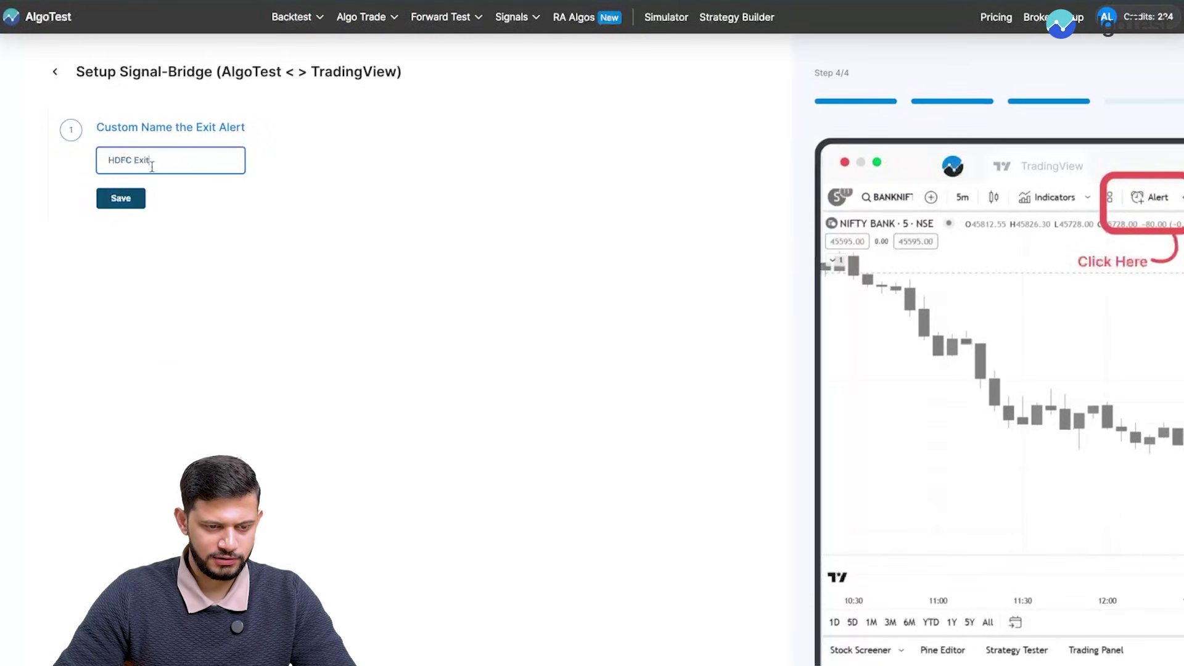
pyautogui.click(121, 198)
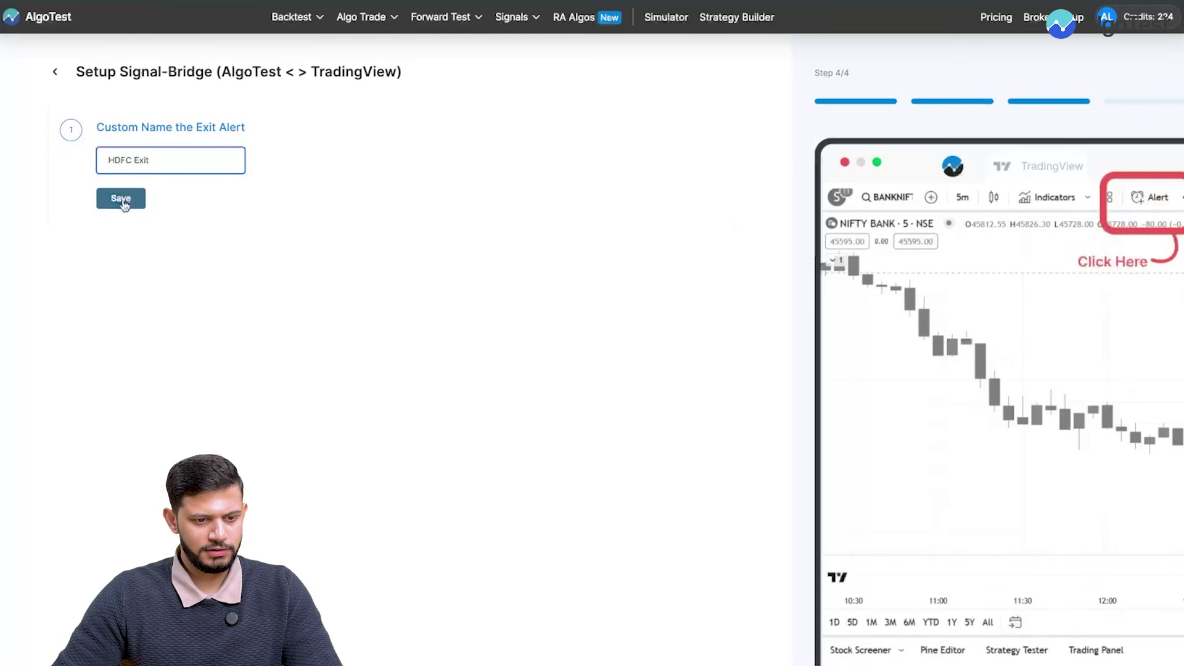
pyautogui.click(129, 236)
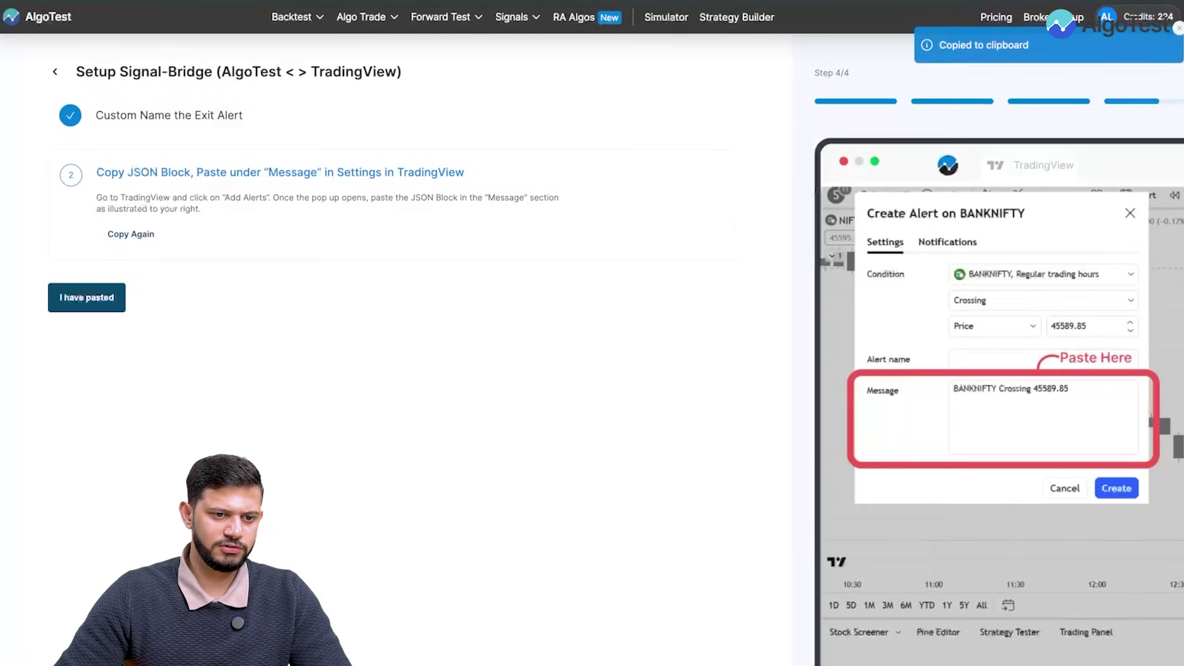
pyautogui.hotkey('alt', 'Tab')
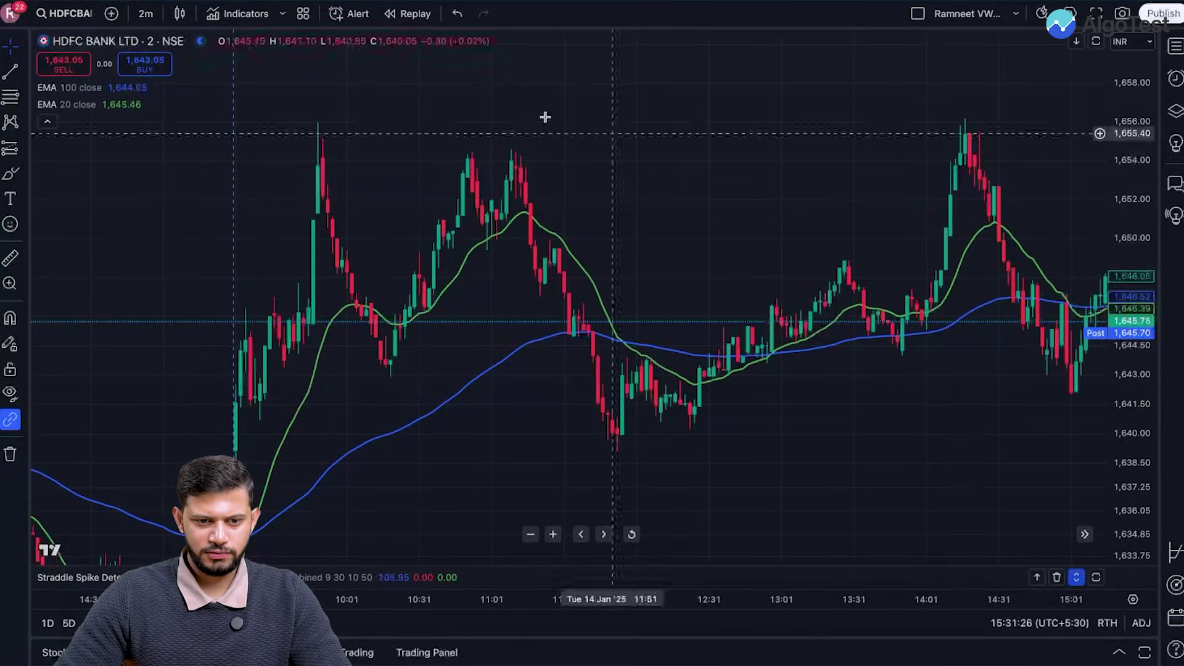
# Step: Create an HDFCBANK alert with condition EMA (20, close) Crossing Down EMA (100, close)
pyautogui.click(349, 14)
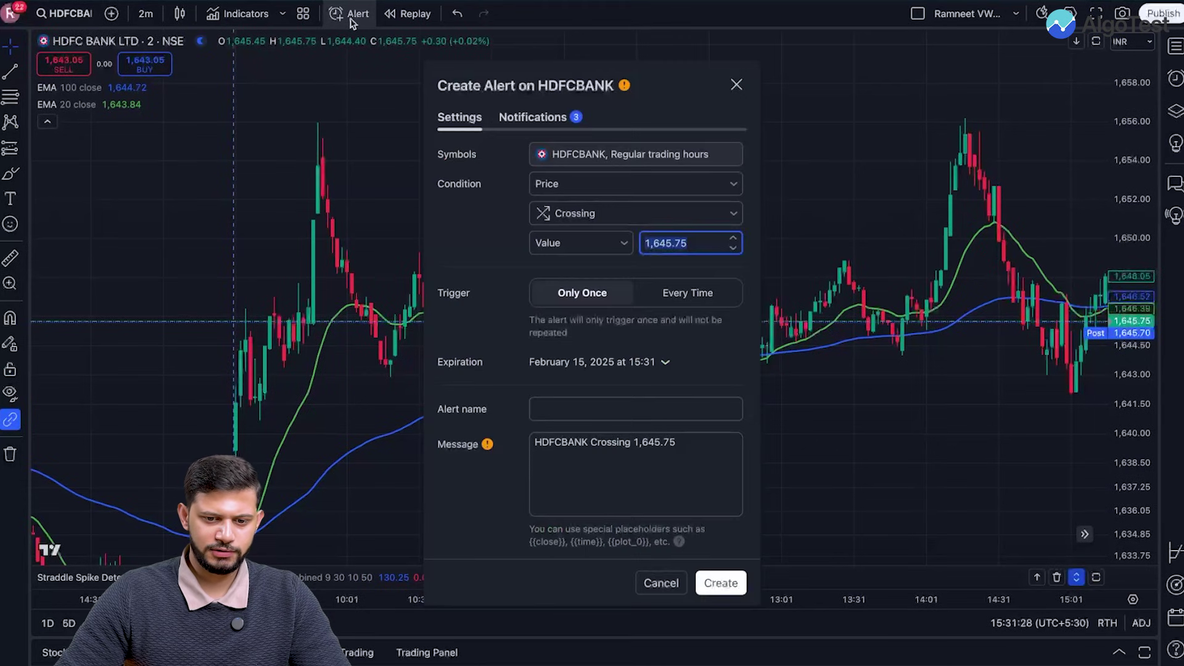
pyautogui.click(608, 184)
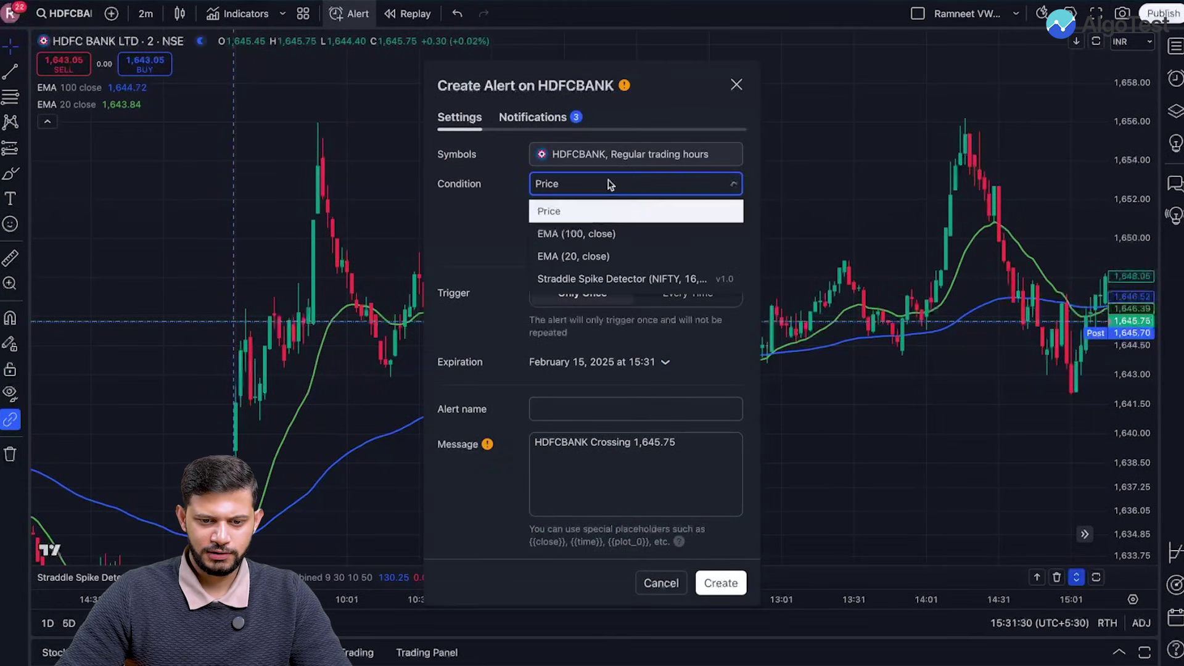
pyautogui.click(593, 256)
pyautogui.click(573, 214)
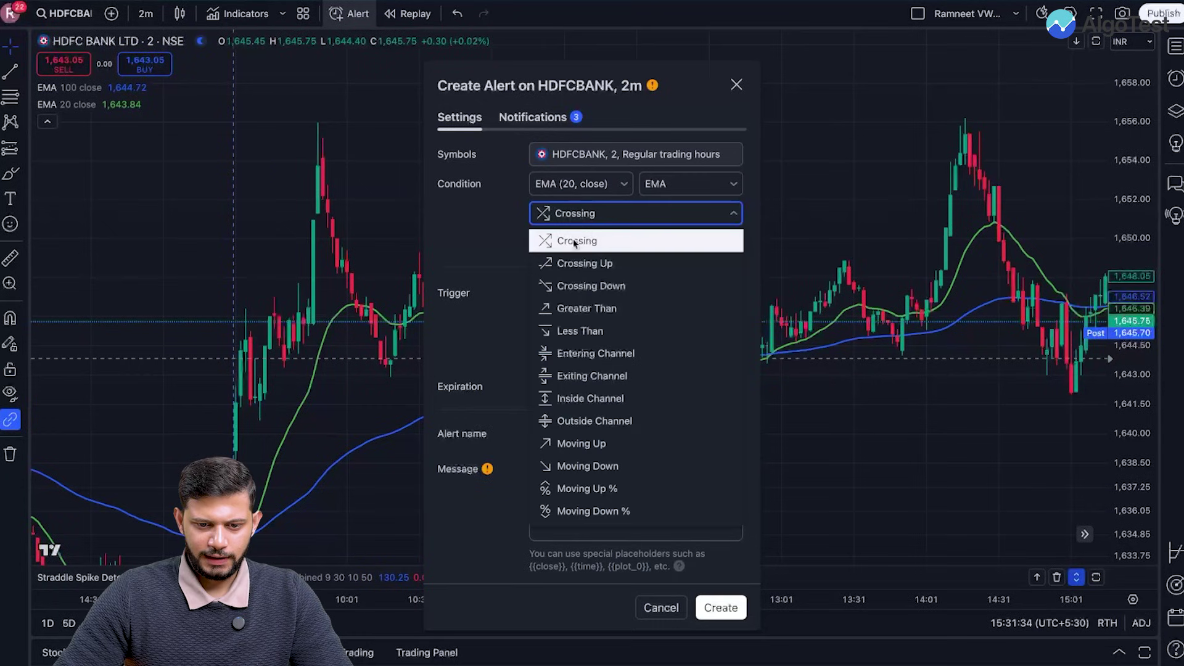
pyautogui.click(587, 286)
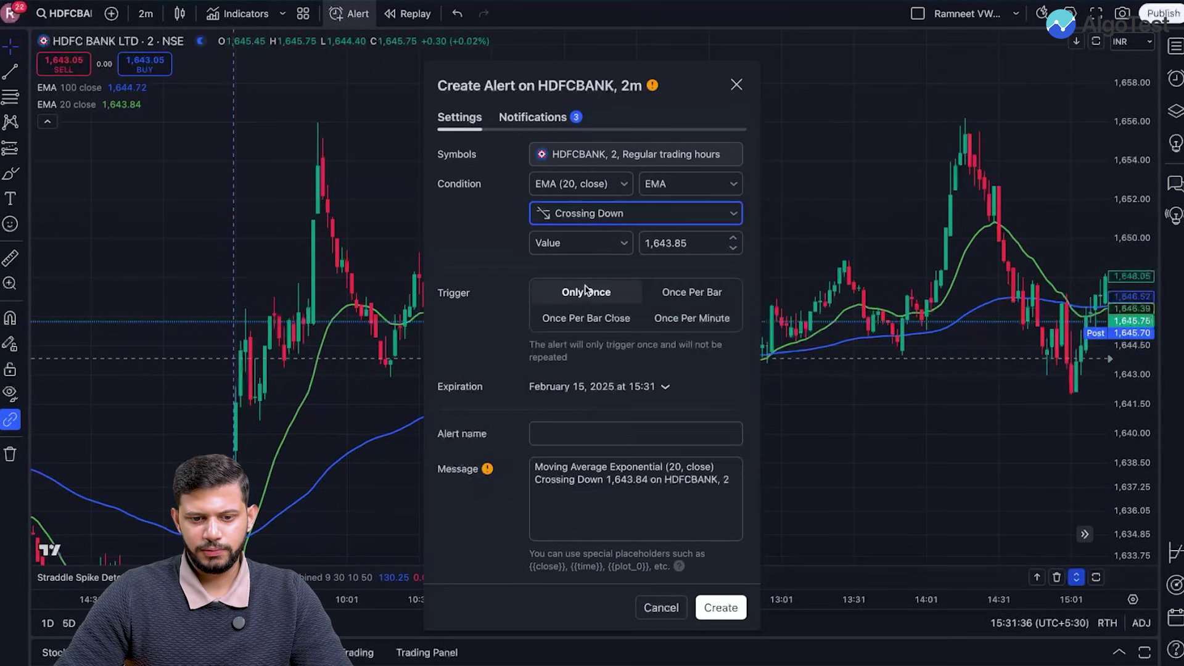
pyautogui.click(574, 245)
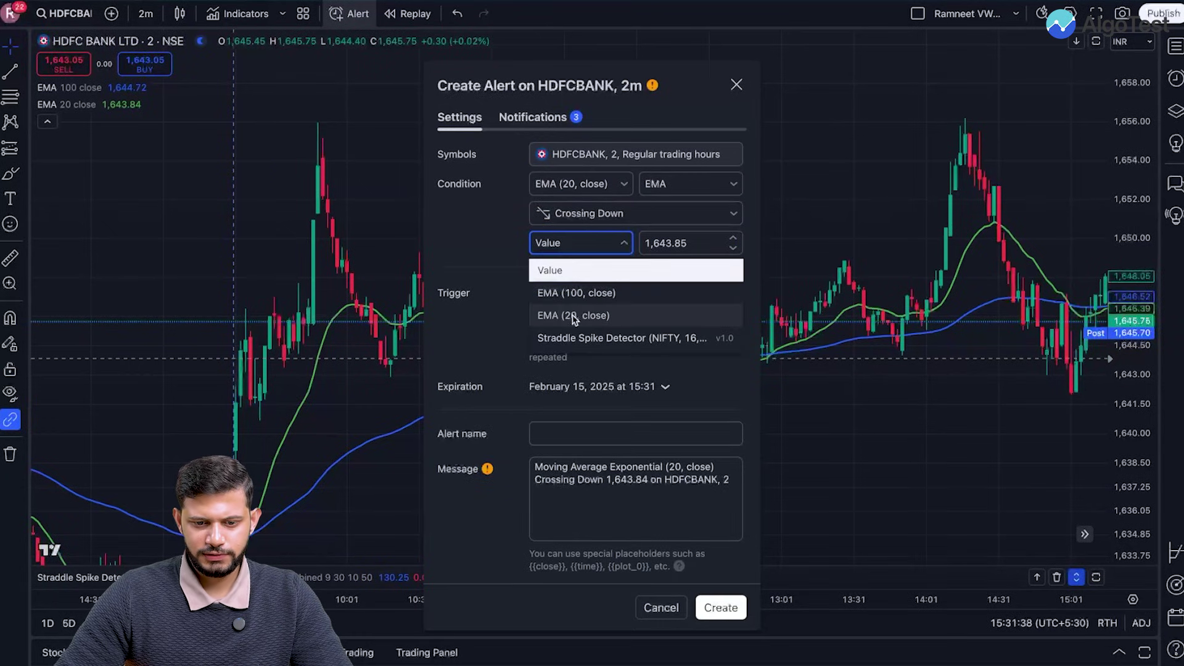
pyautogui.click(574, 293)
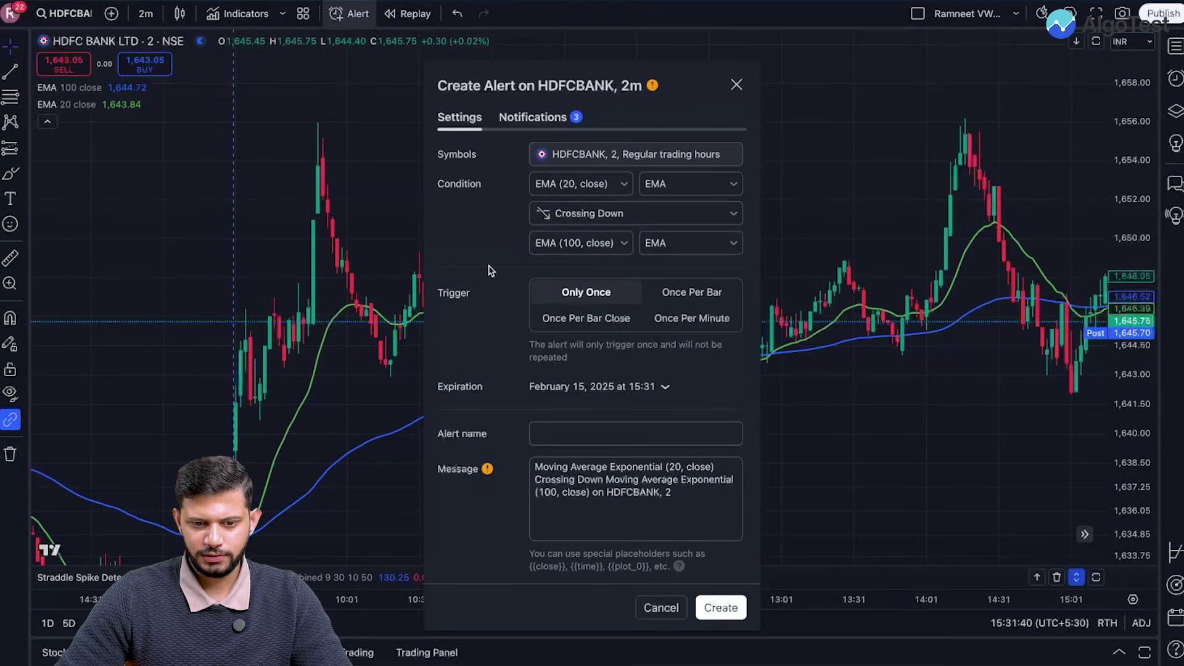
# Step: Replace the alert message with the copied AlgoTest exit JSON
pyautogui.click(620, 491)
pyautogui.hotkey('ctrl', 'a')
pyautogui.hotkey('ctrl', 'v')
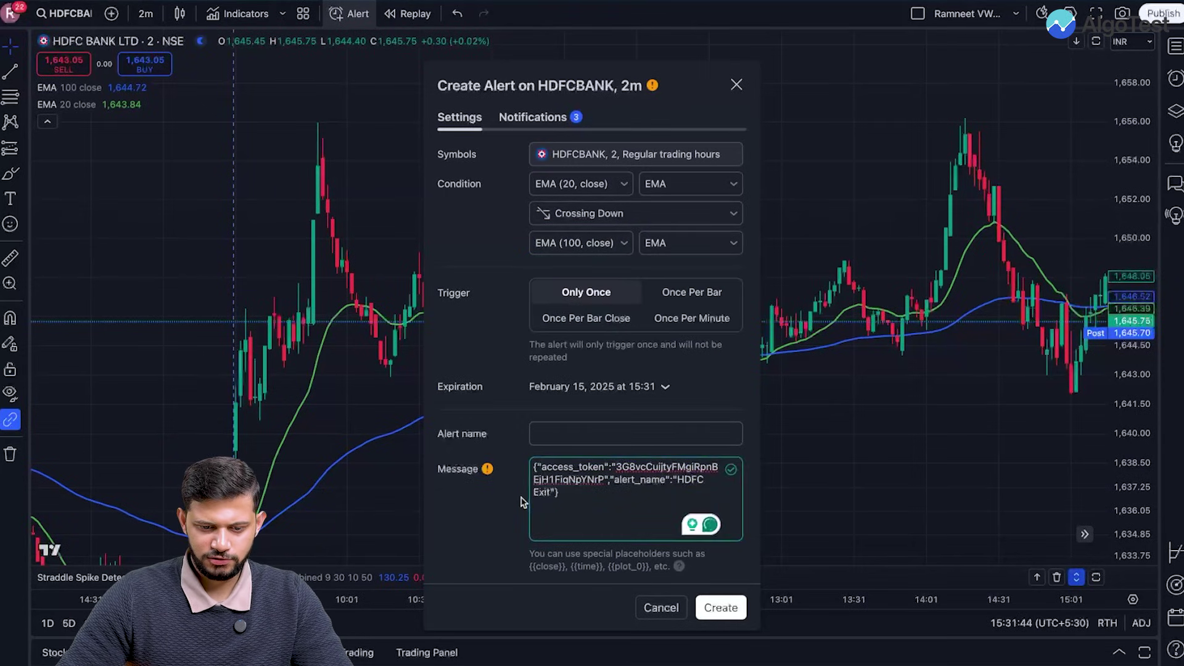
pyautogui.press('super+Tab')
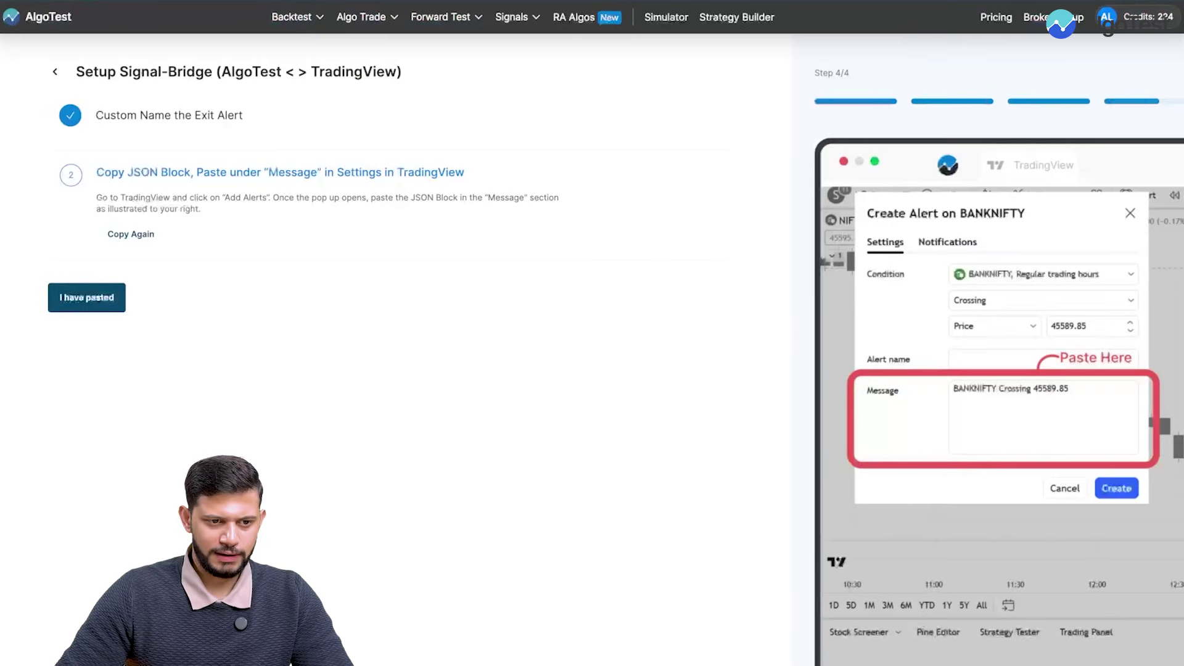
# Step: Confirm the JSON is pasted in AlgoTest and copy the exit webhook URL
pyautogui.click(89, 299)
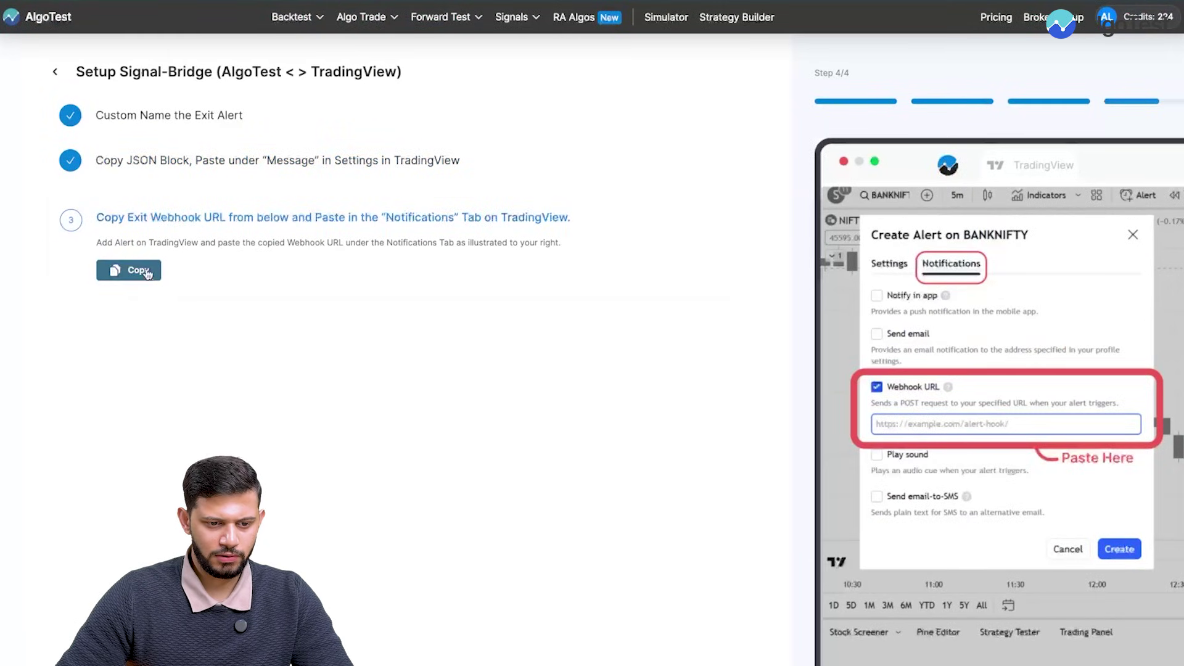
pyautogui.click(128, 267)
pyautogui.press('super+Tab')
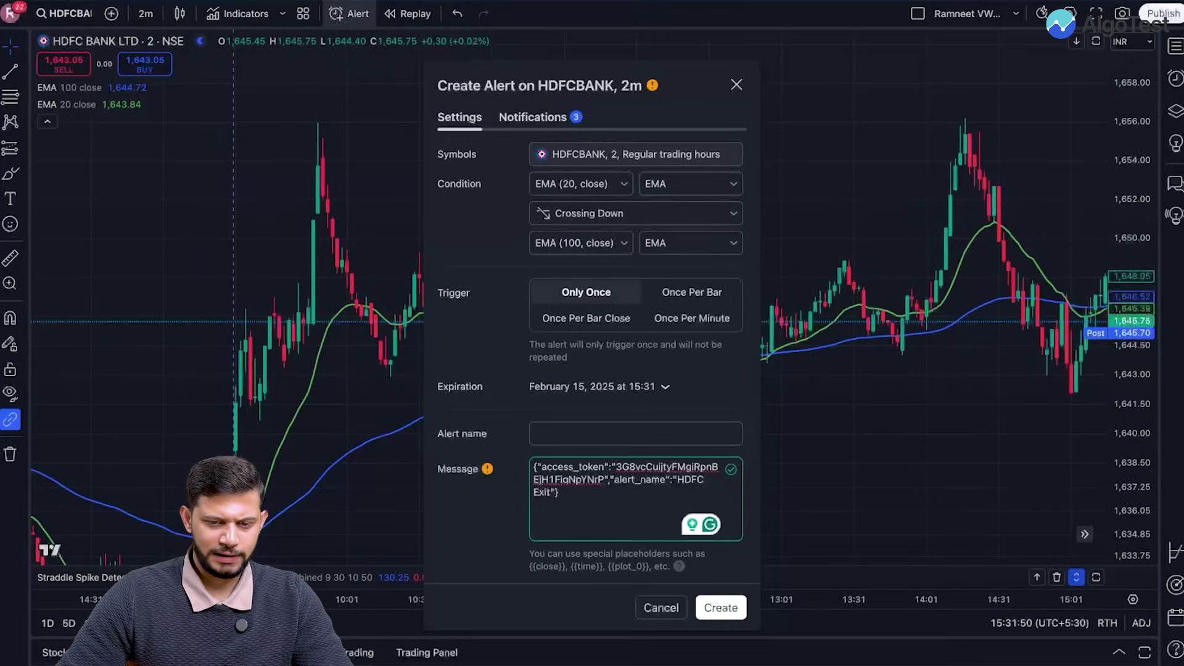
# Step: Set the alert's webhook URL to the exit URL, create it, and start HDFC Buy EMA listening
pyautogui.click(545, 121)
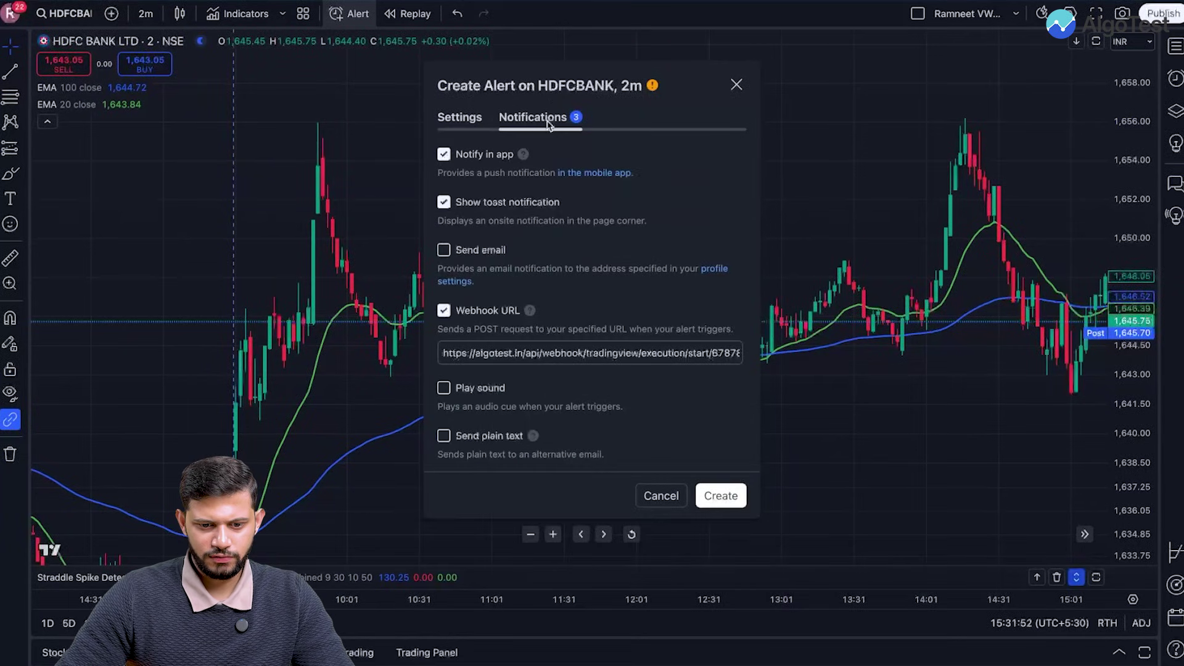
pyautogui.click(544, 352)
pyautogui.hotkey('ctrl', 'a')
pyautogui.press('BackSpace')
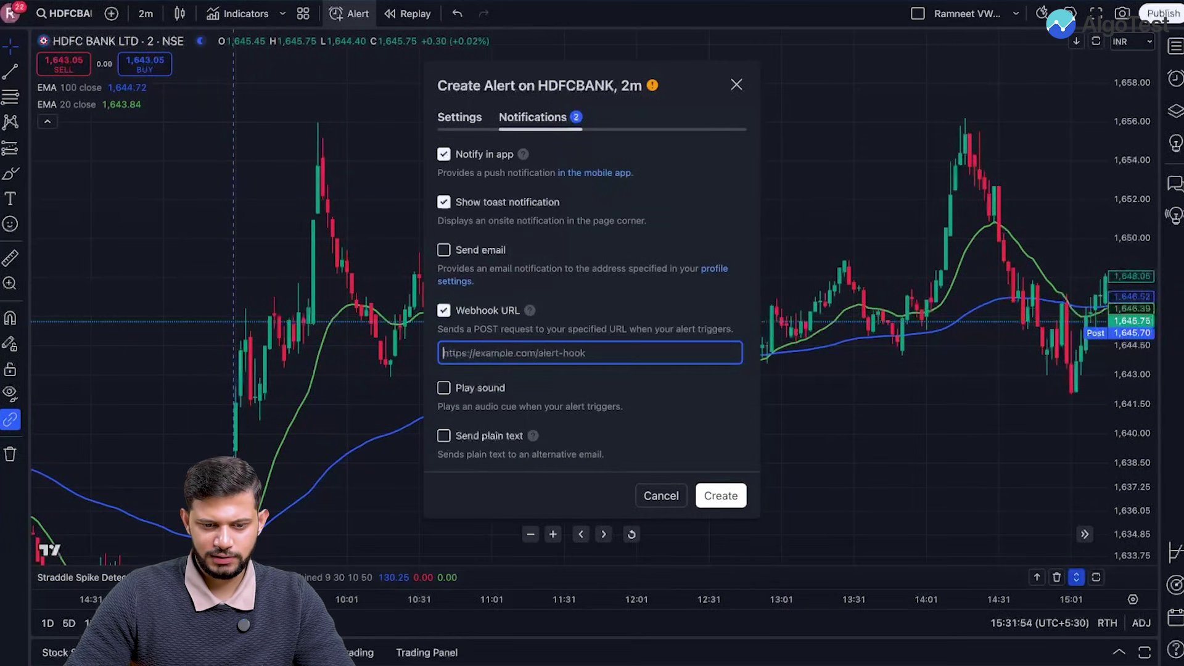
pyautogui.press('super+v')
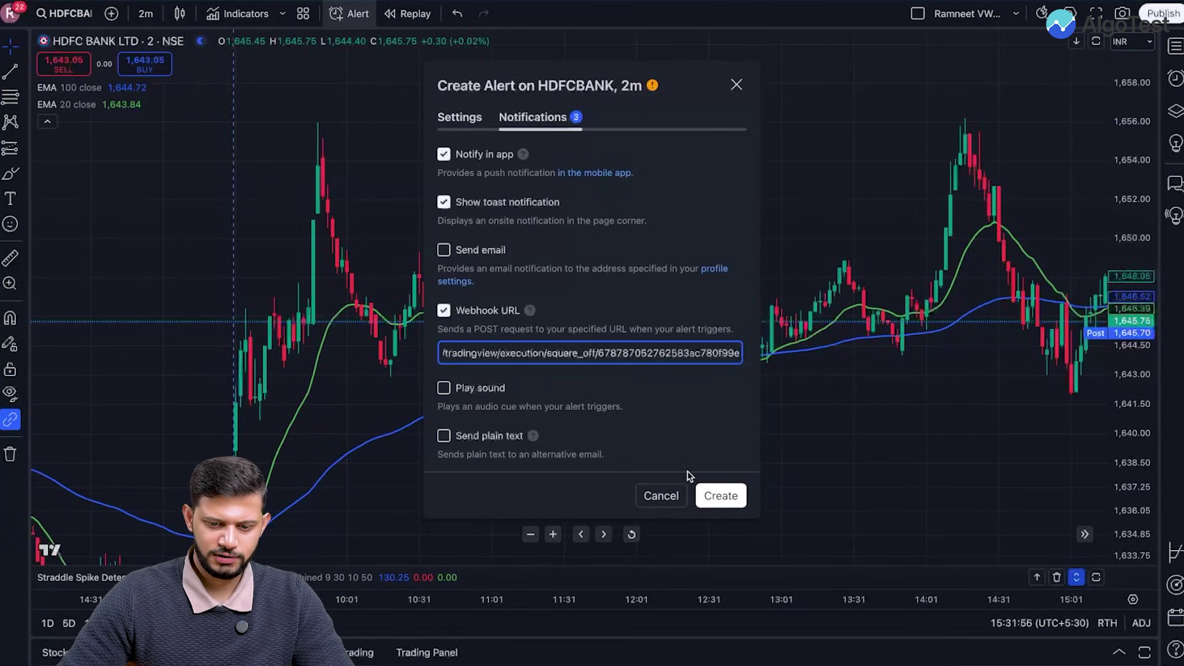
pyautogui.click(720, 495)
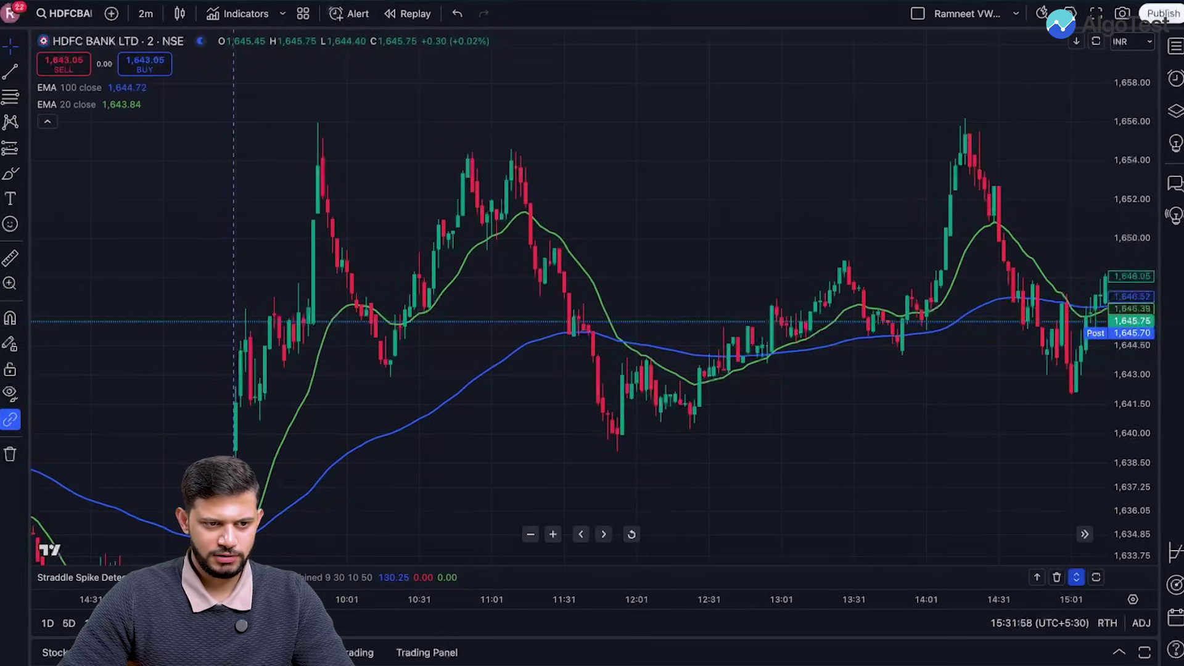
pyautogui.press('super+Tab')
pyautogui.click(128, 384)
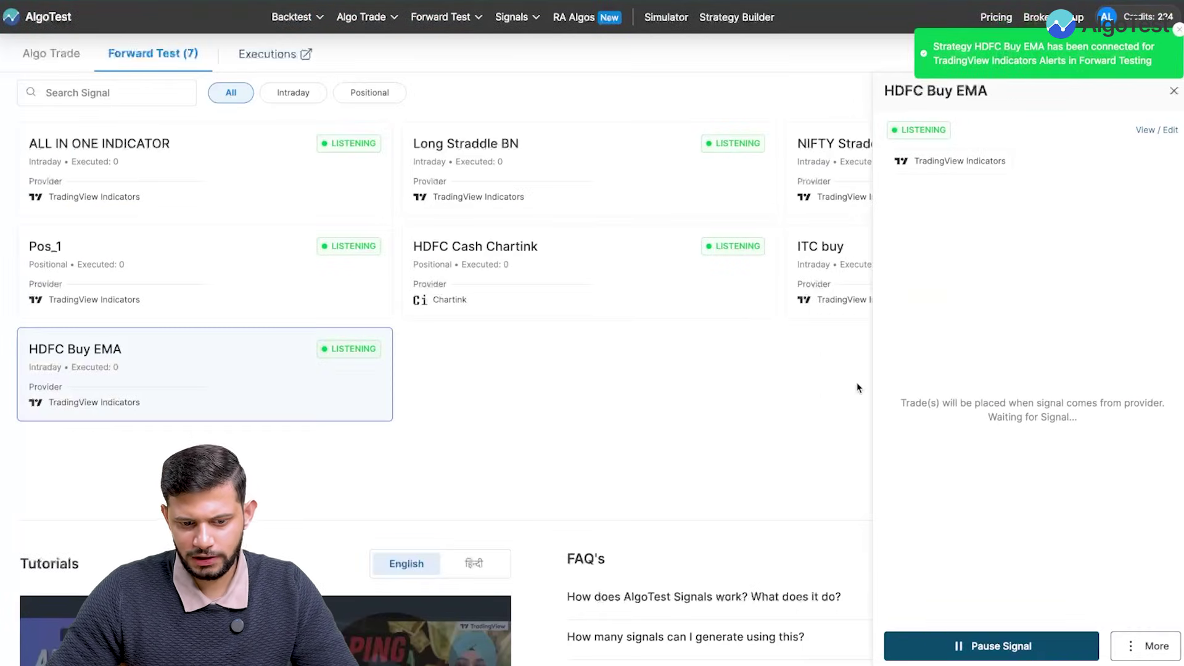